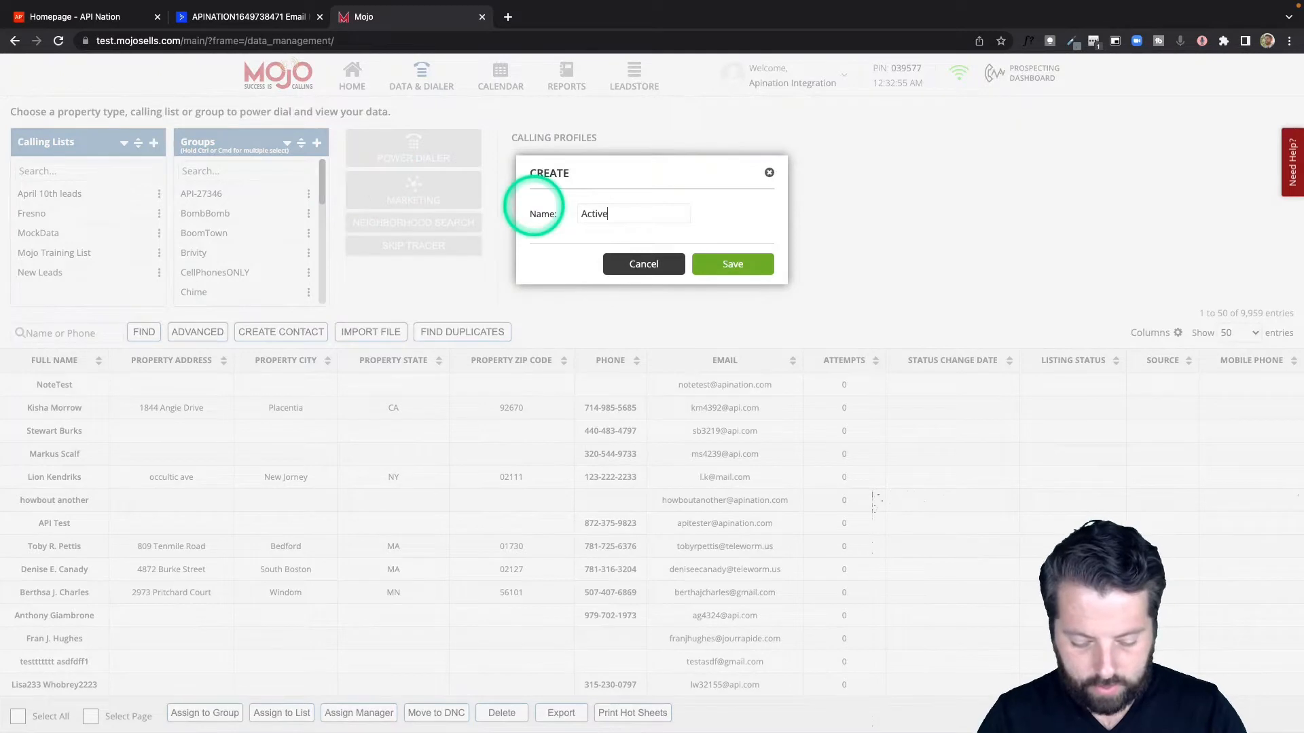
Step: Name the new Mojo group ActiveCampaign and save it
text(ampoa)
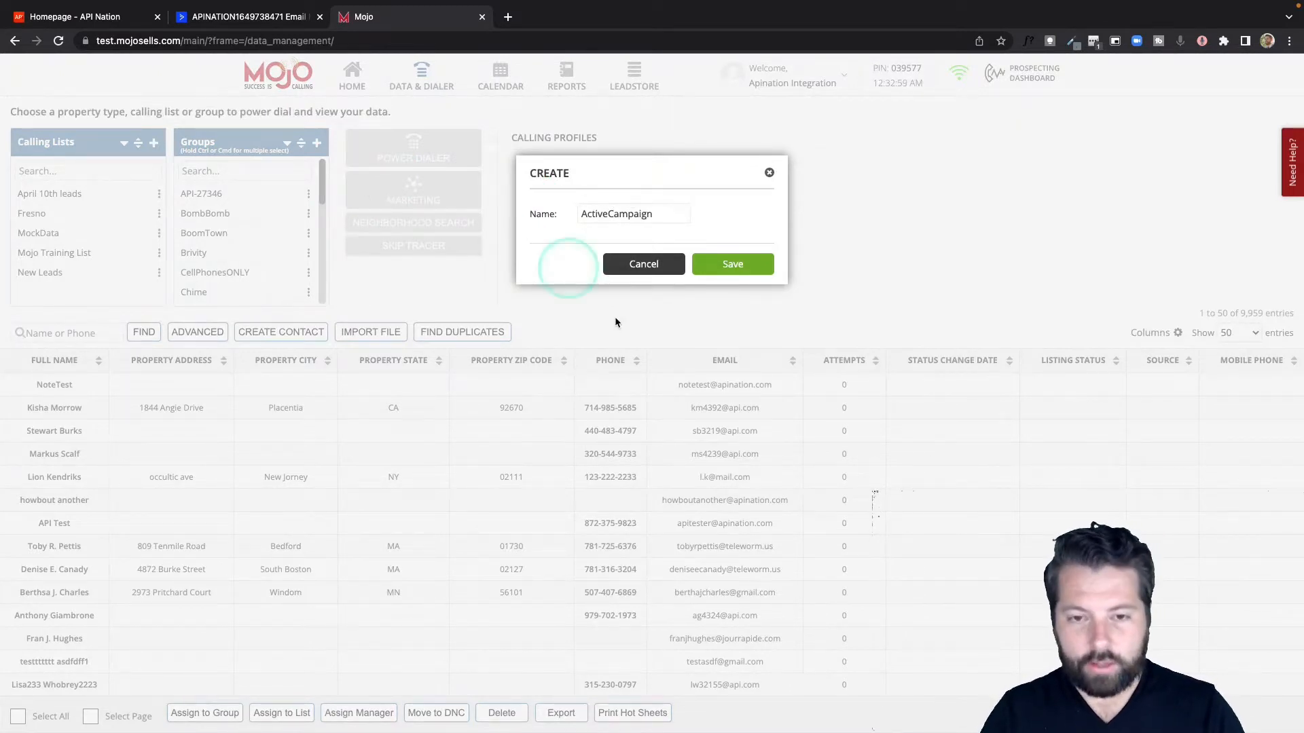
click(754, 265)
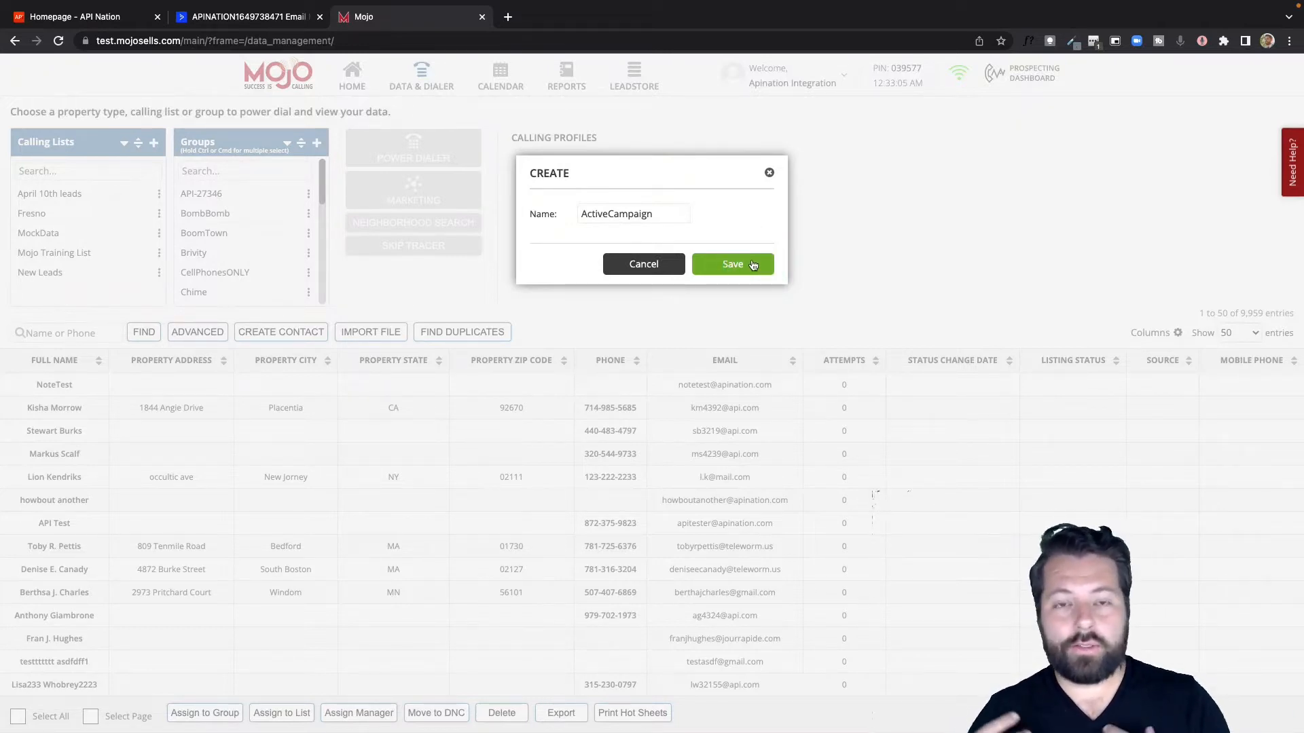
click(752, 265)
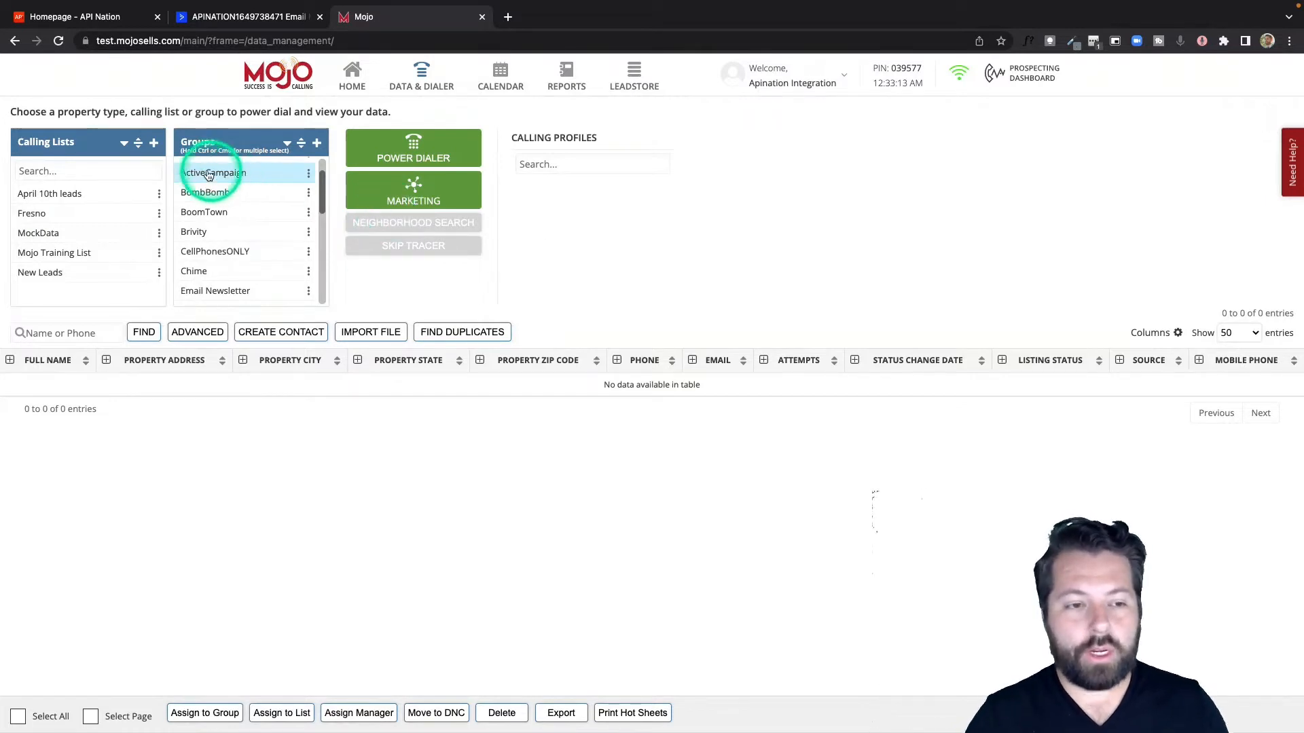
Step: Switch to the API Nation website, browse its available connections and open the Mojo integrations page
click(88, 15)
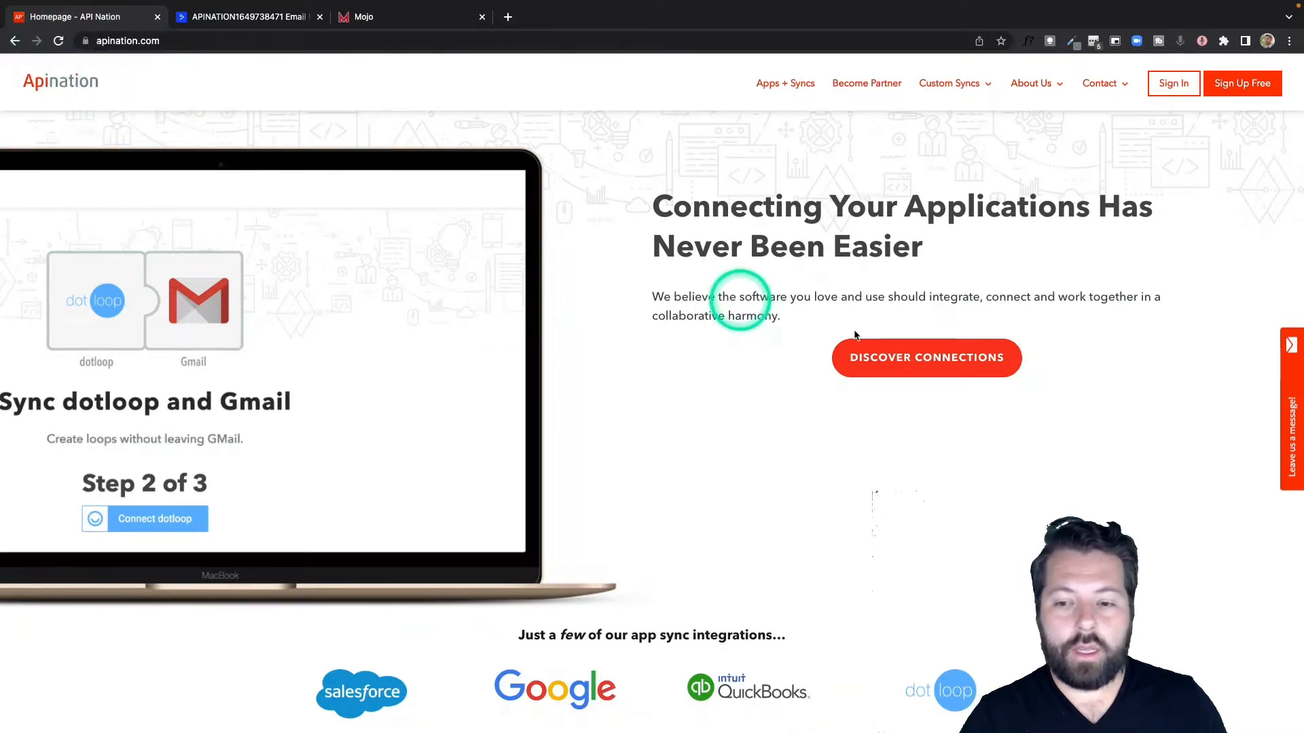
click(933, 366)
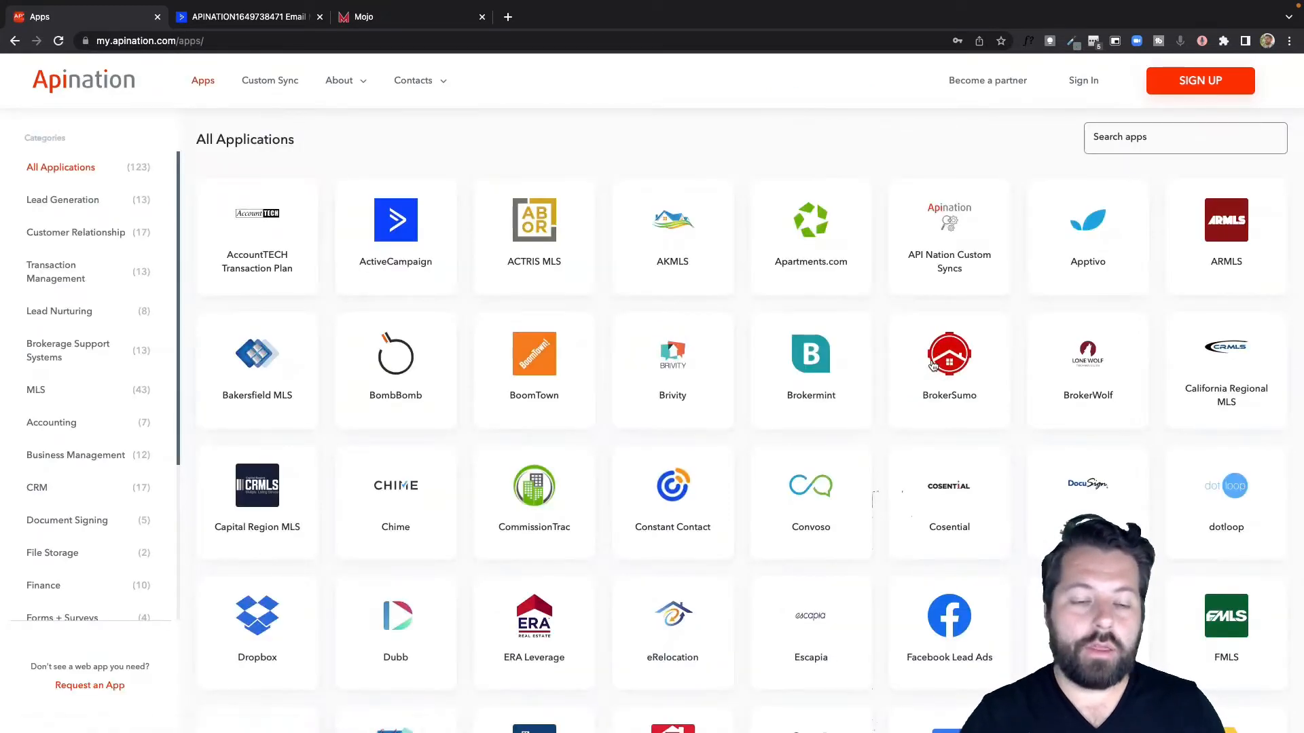
click(625, 432)
scroll(624, 432, down, 3)
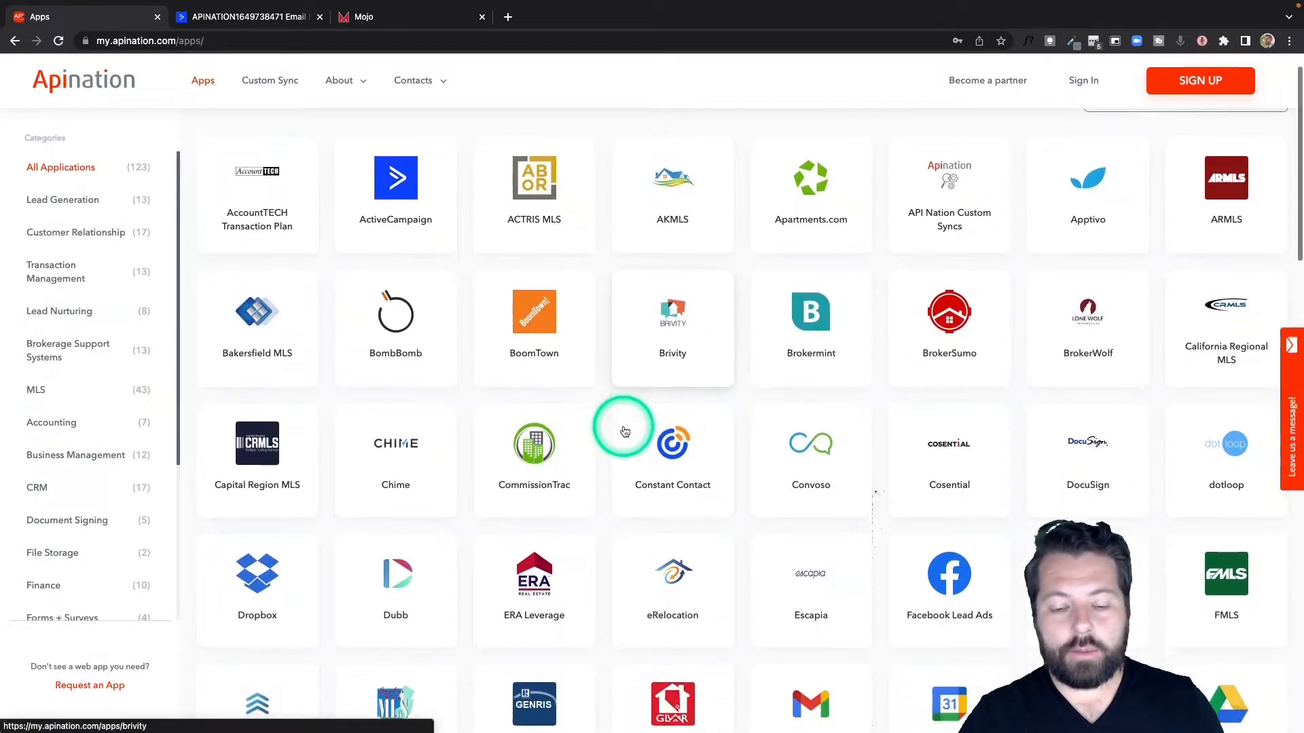
scroll(624, 432, down, 5)
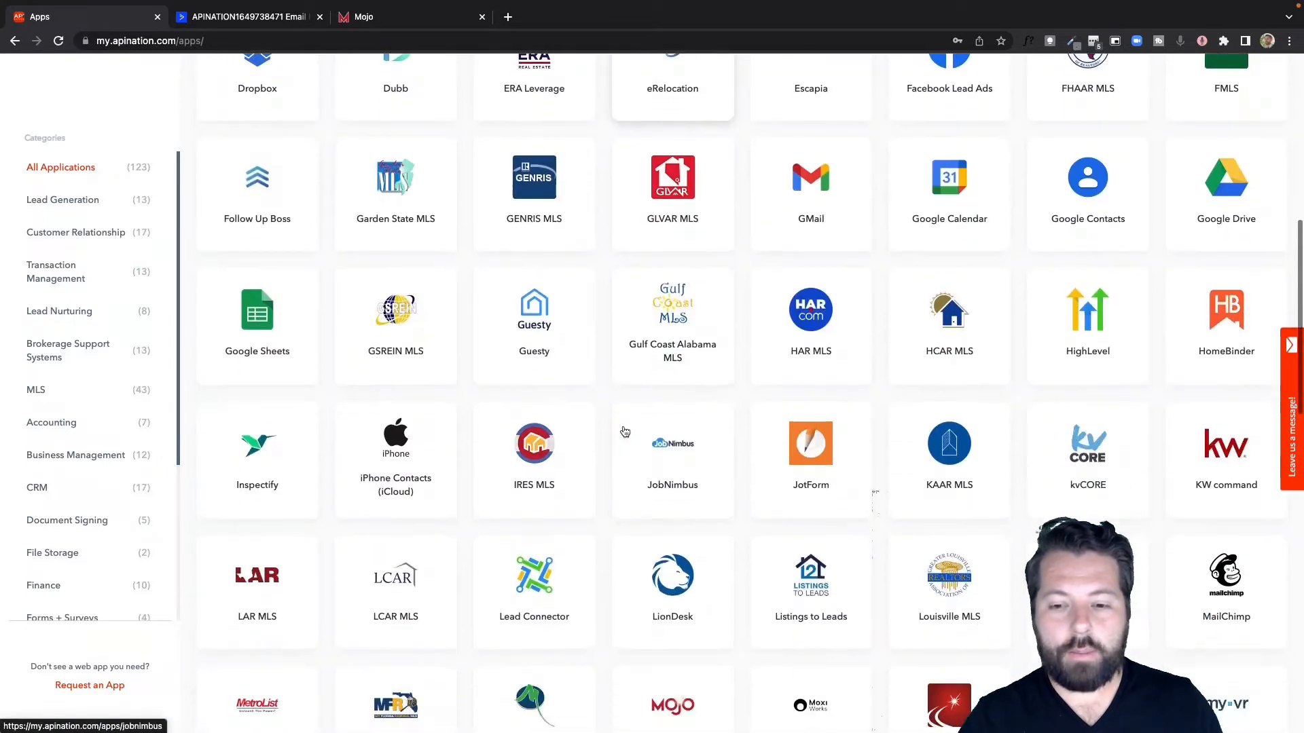
scroll(625, 432, down, 4)
click(677, 410)
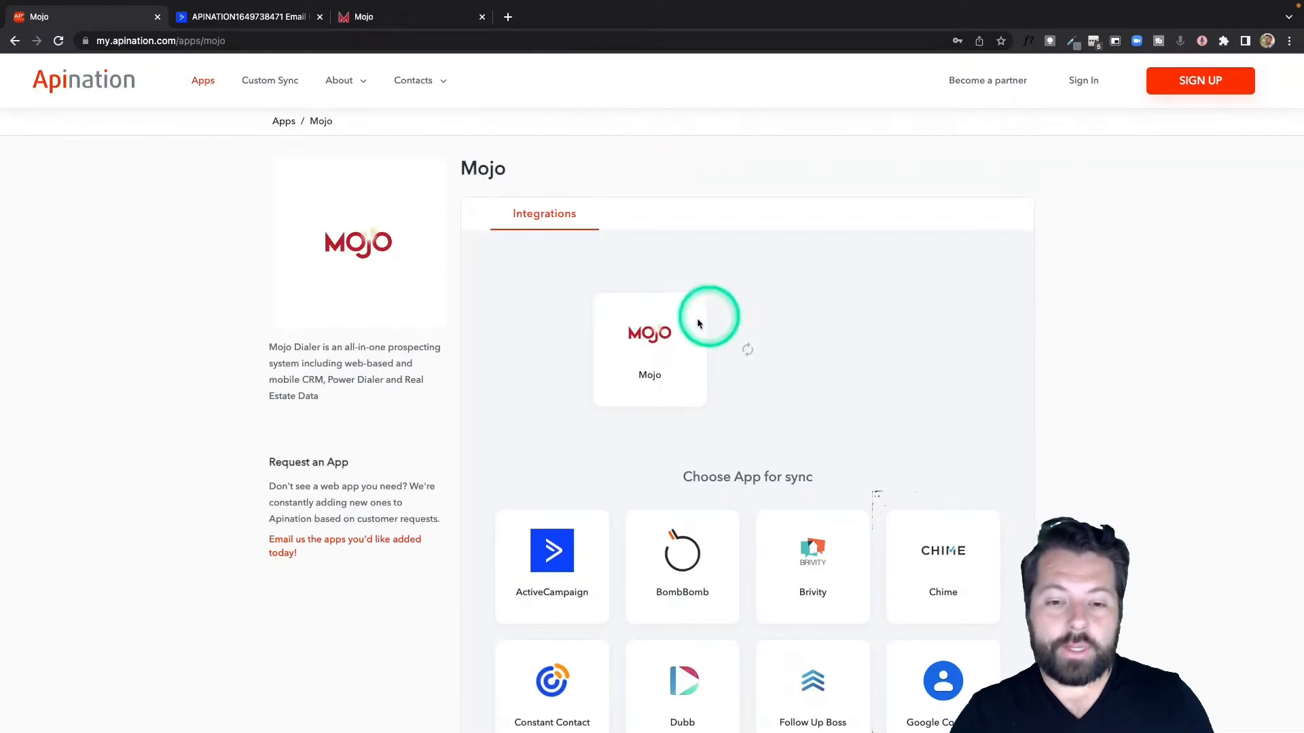
Step: Choose ActiveCampaign as Mojo's sync partner and activate "Mojo contacts into ActiveCampaign", signing in to API Nation with the apination.com Google account
scroll(673, 386, down, 4)
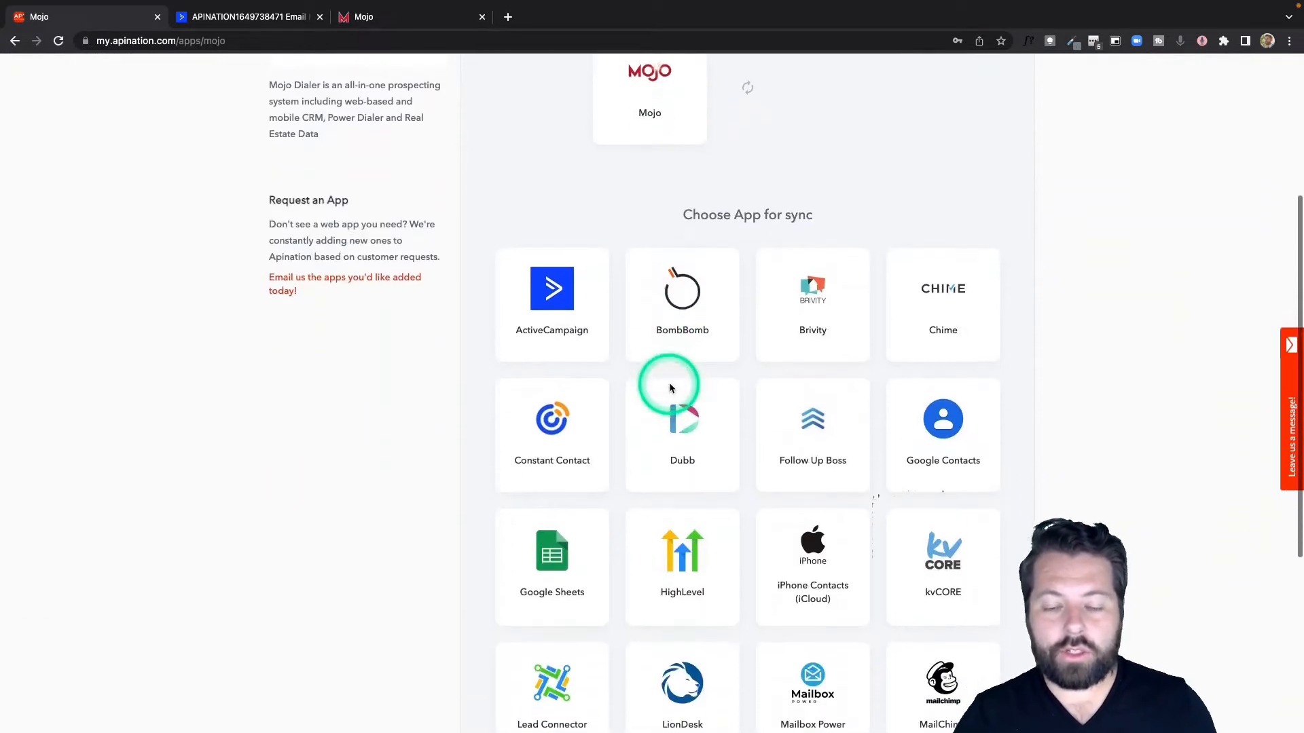
click(577, 301)
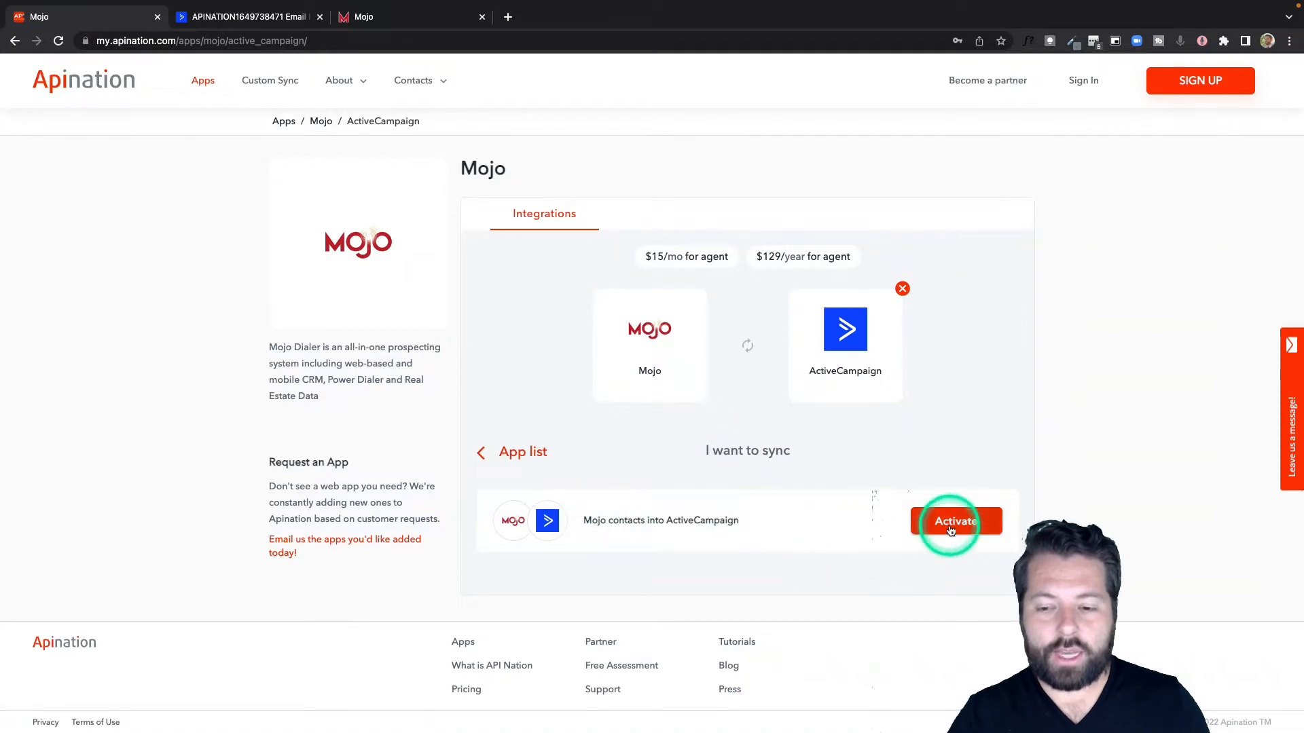
click(950, 529)
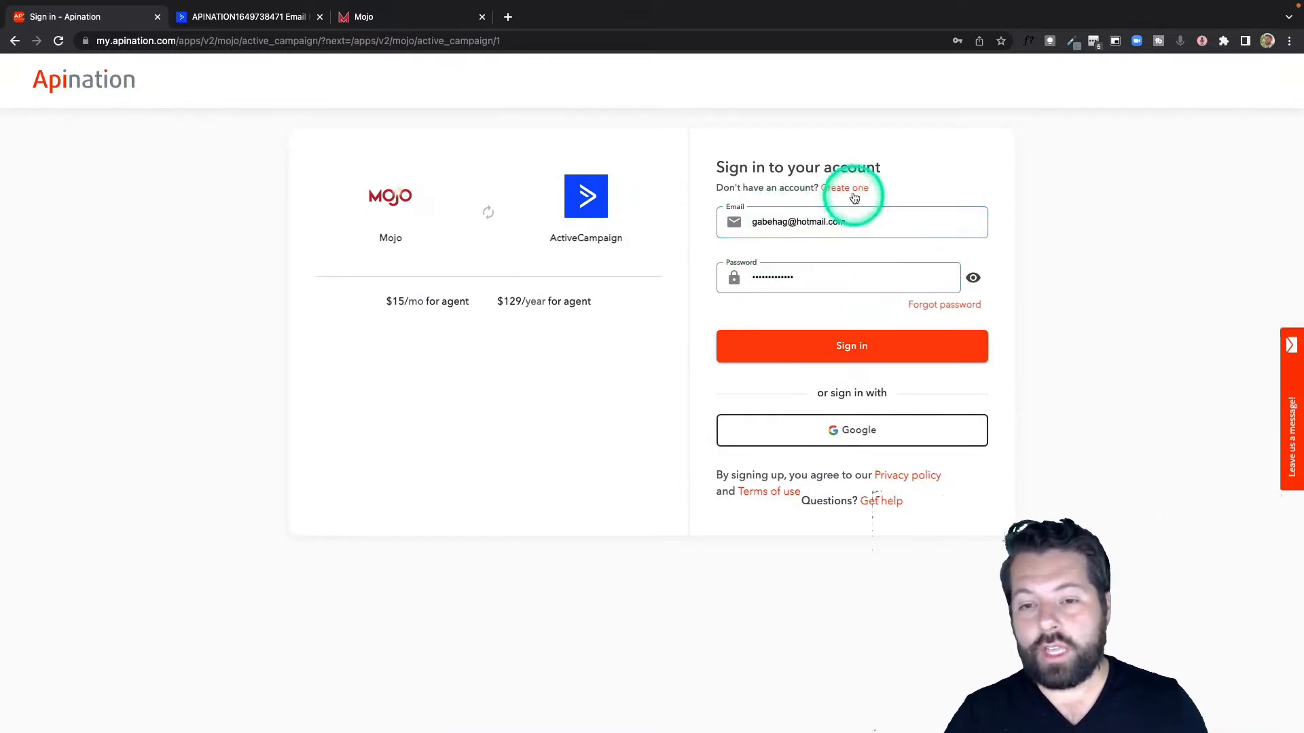
click(853, 430)
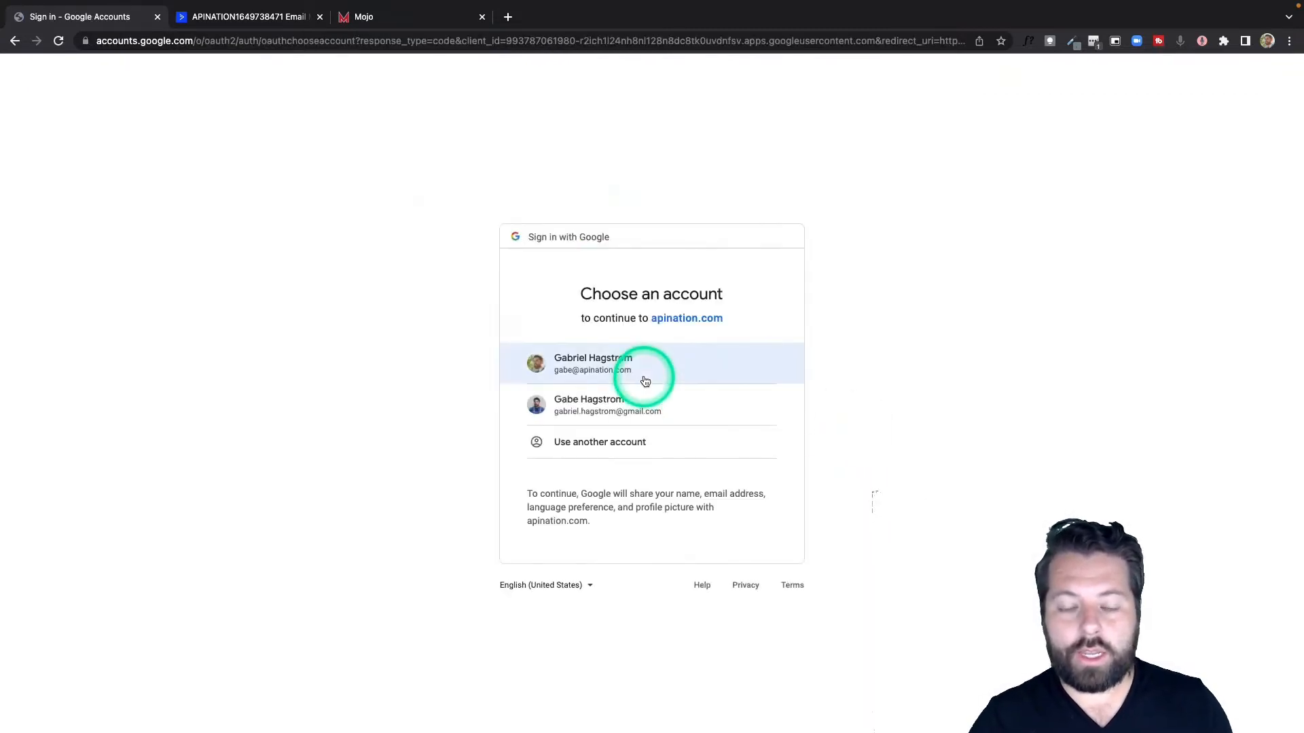
click(643, 375)
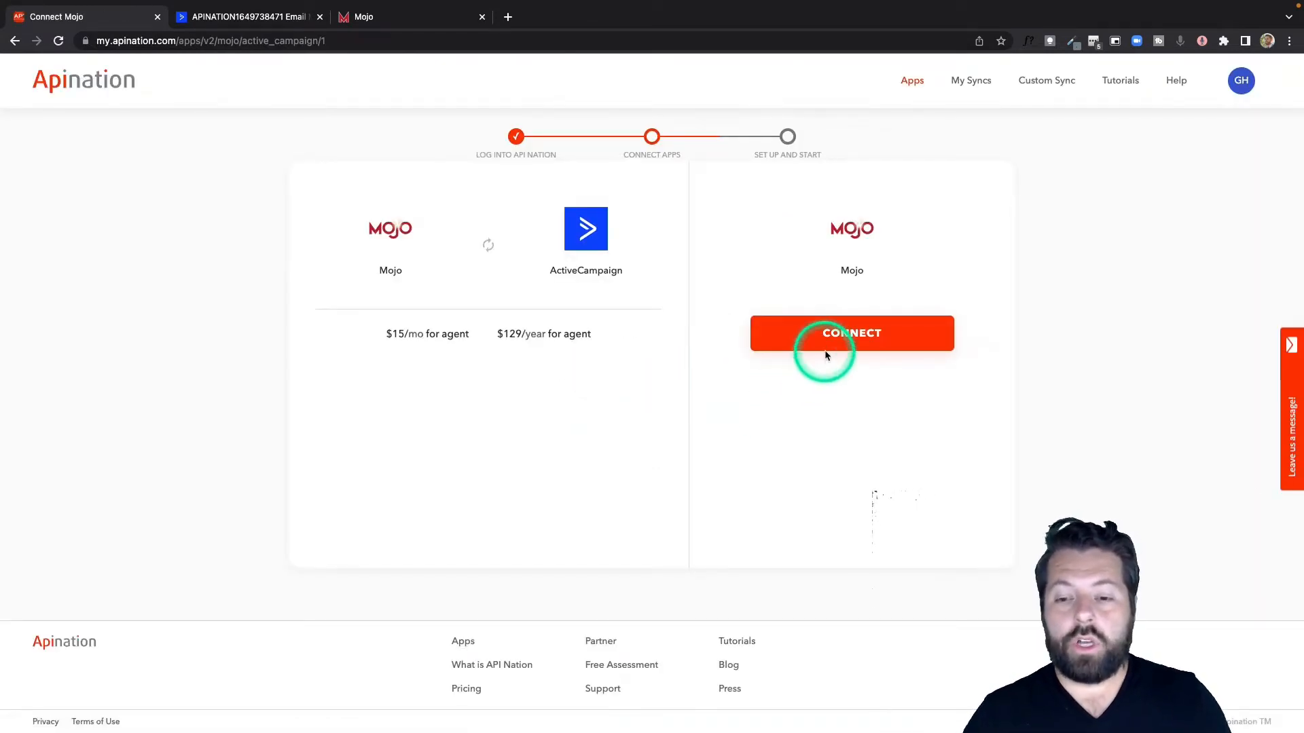
Step: Connect Mojo to the sync by signing in with the Mojo account's e-mail and password
click(840, 339)
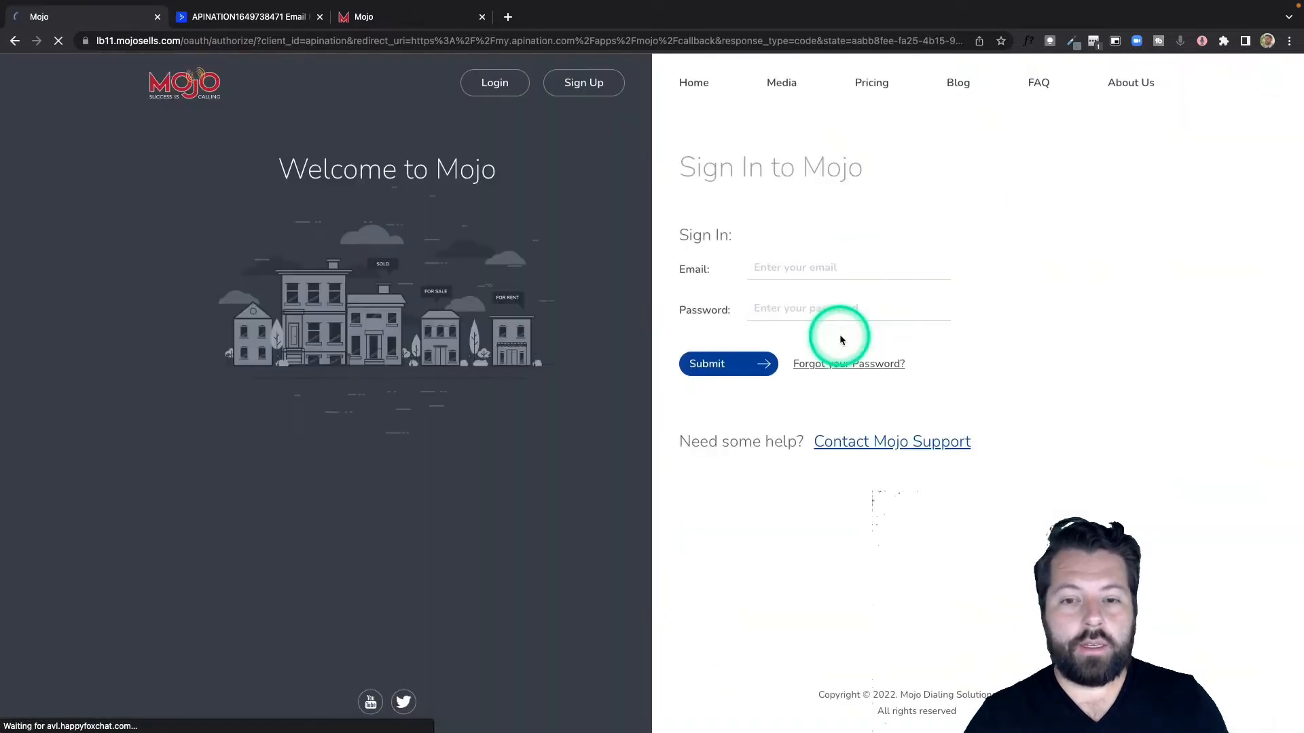
click(832, 269)
click(853, 300)
click(713, 364)
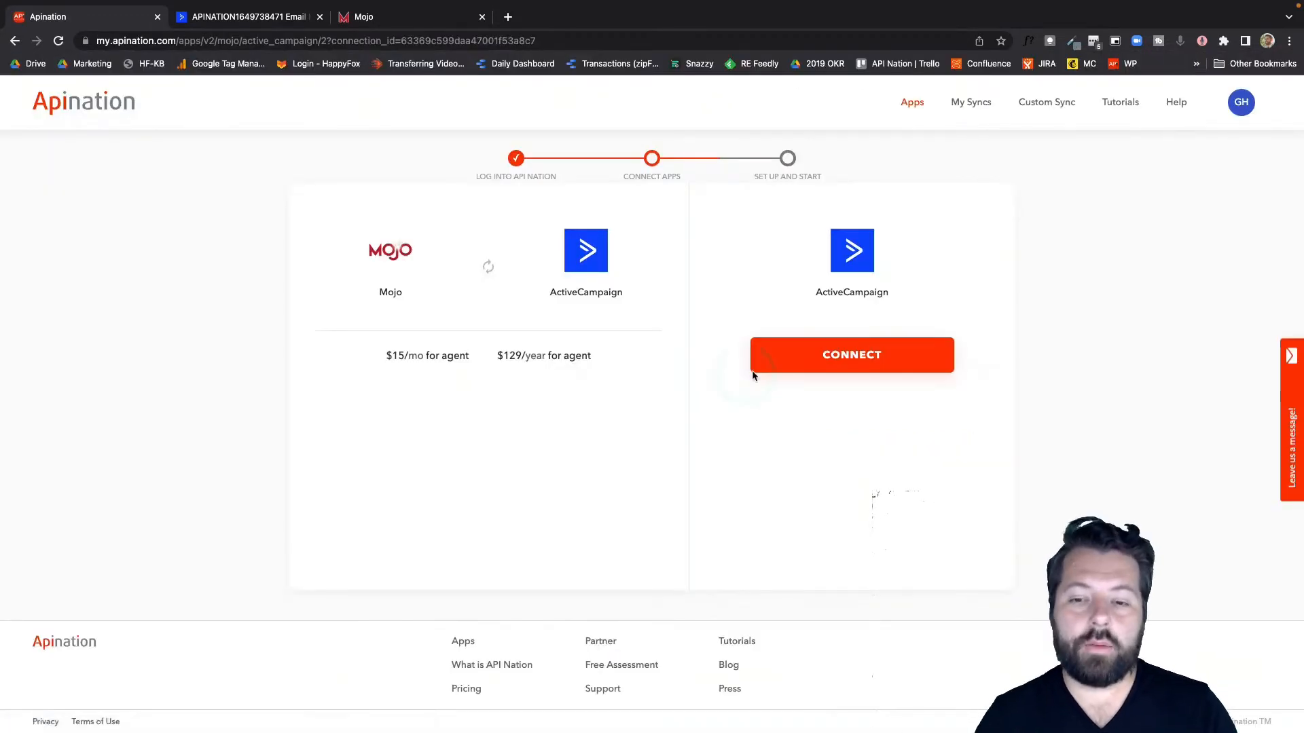
Step: Start connecting ActiveCampaign and enter the account owner's first name as the connection name
click(827, 377)
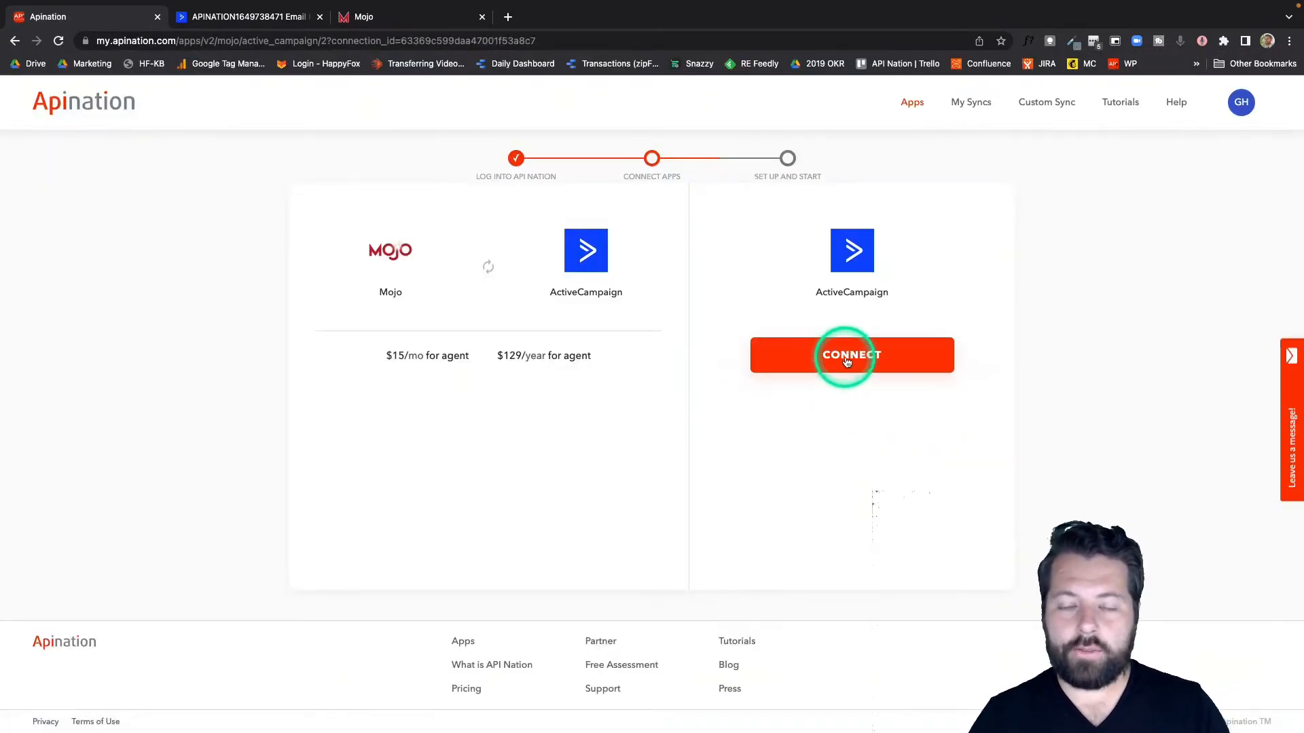
click(847, 362)
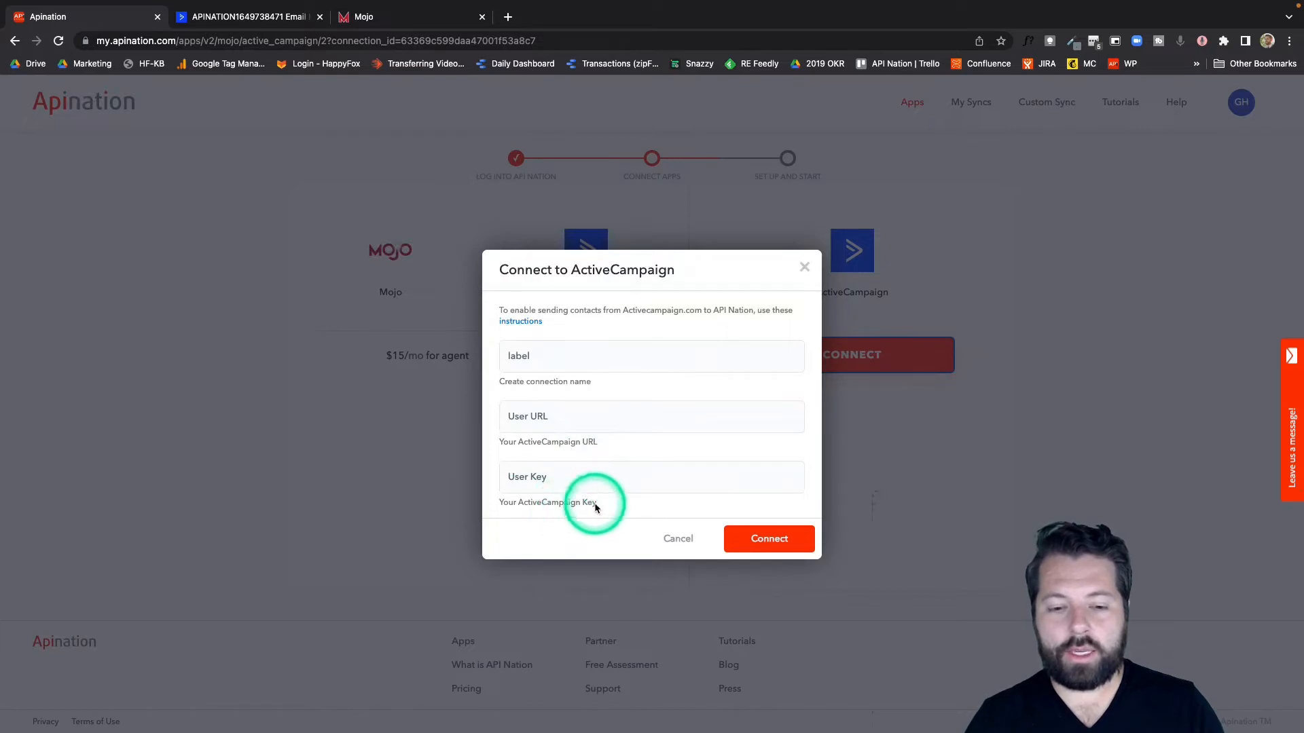
click(564, 358)
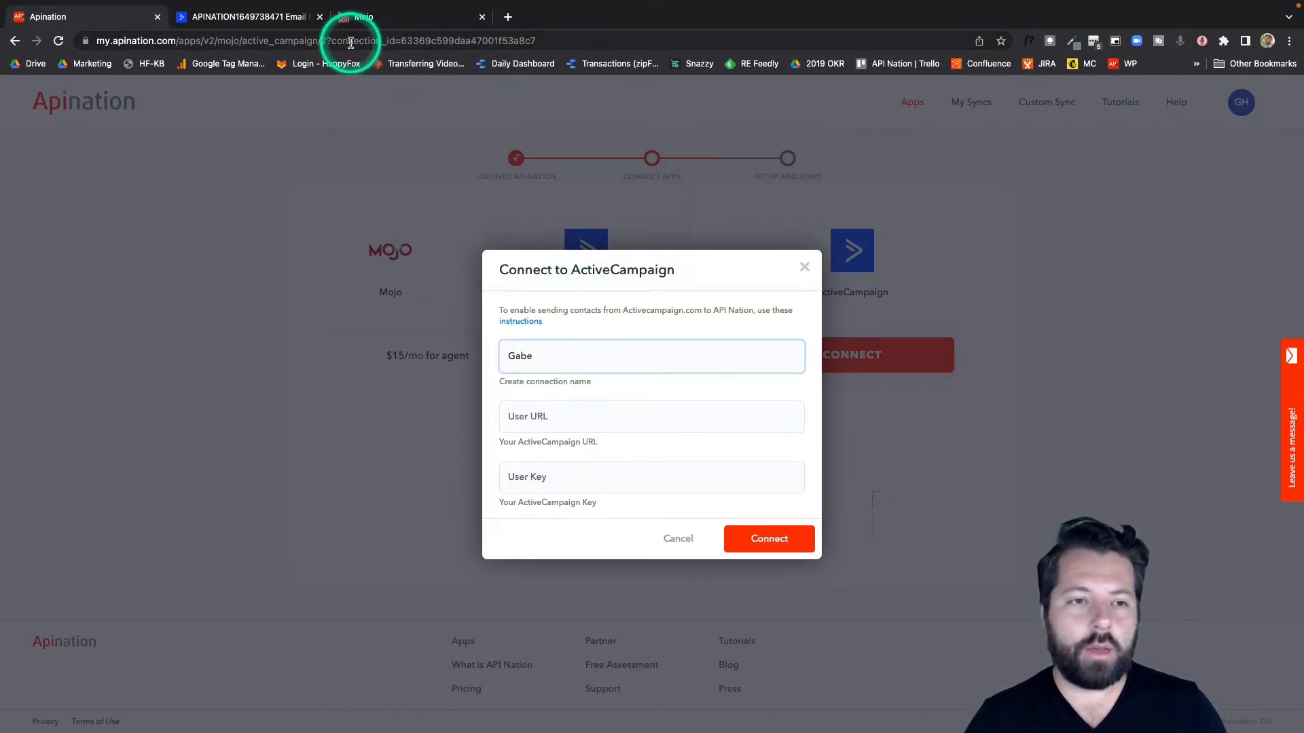
Step: Copy the API URL from ActiveCampaign's Developer settings and paste it as the User URL of the API Nation connection
click(201, 22)
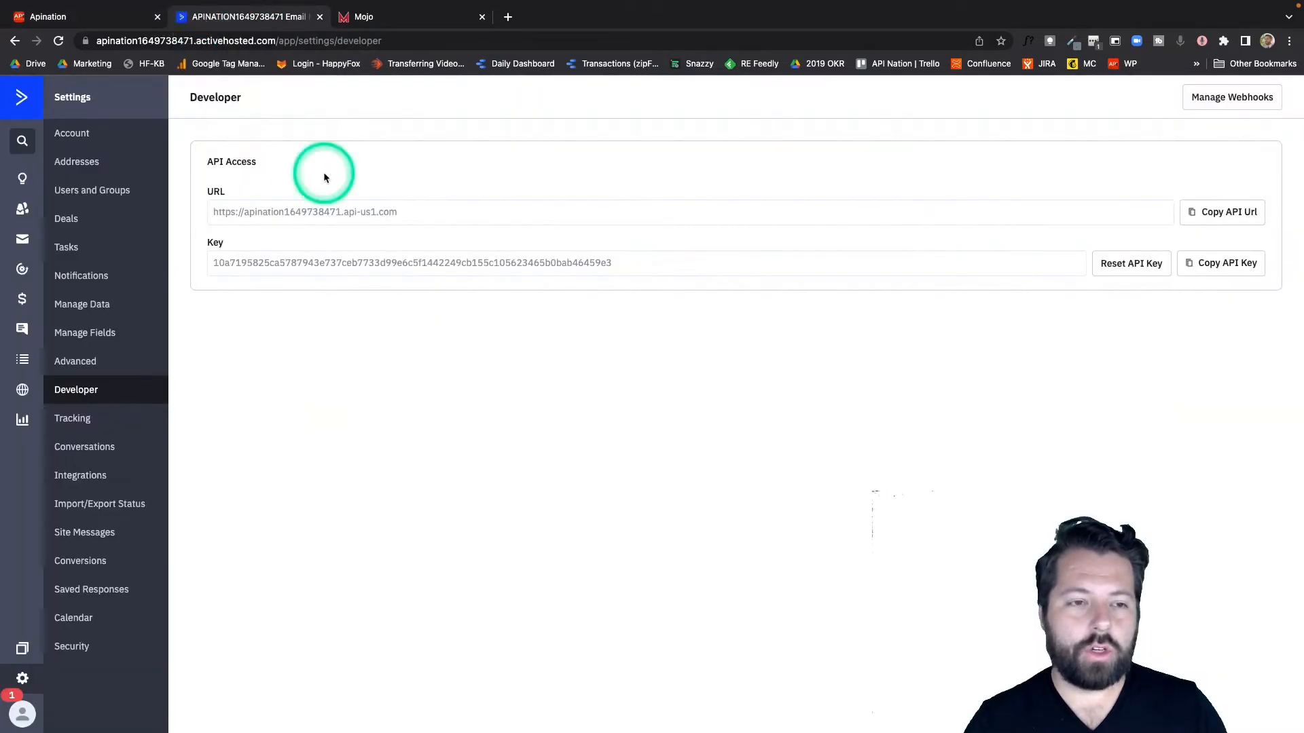
click(24, 681)
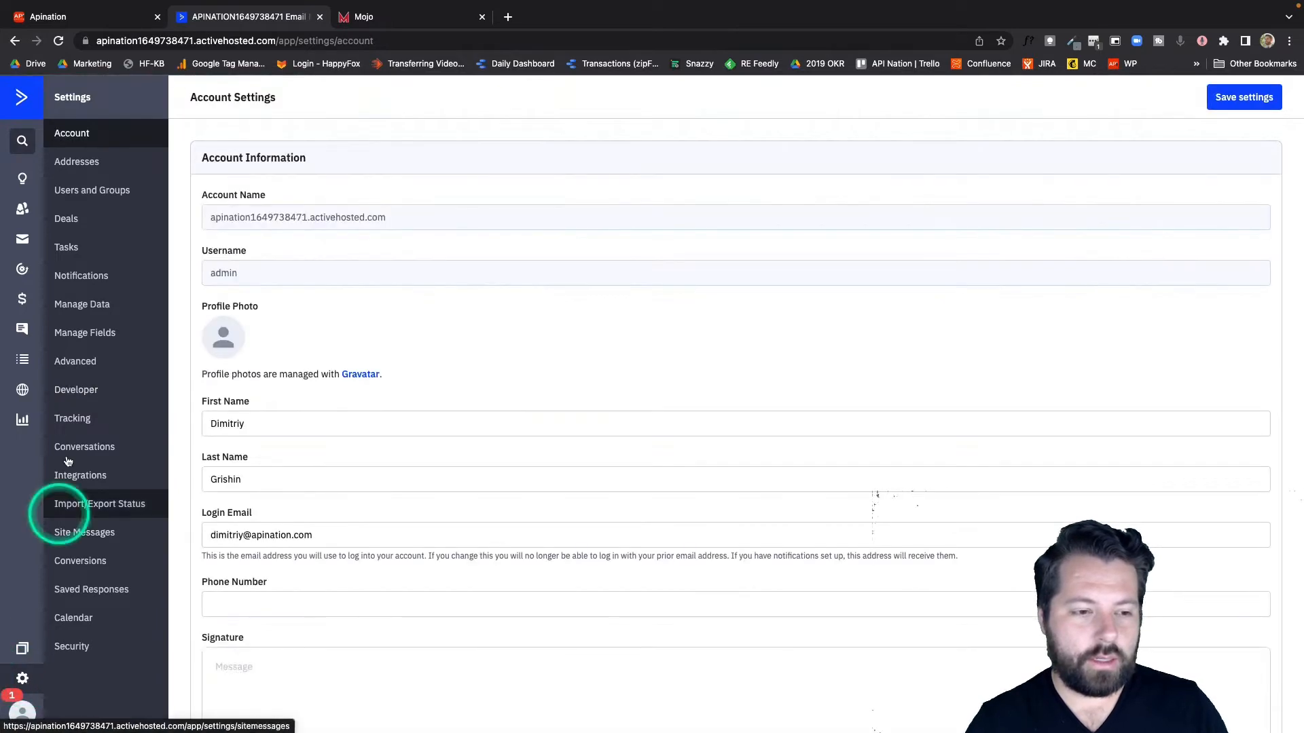
click(77, 402)
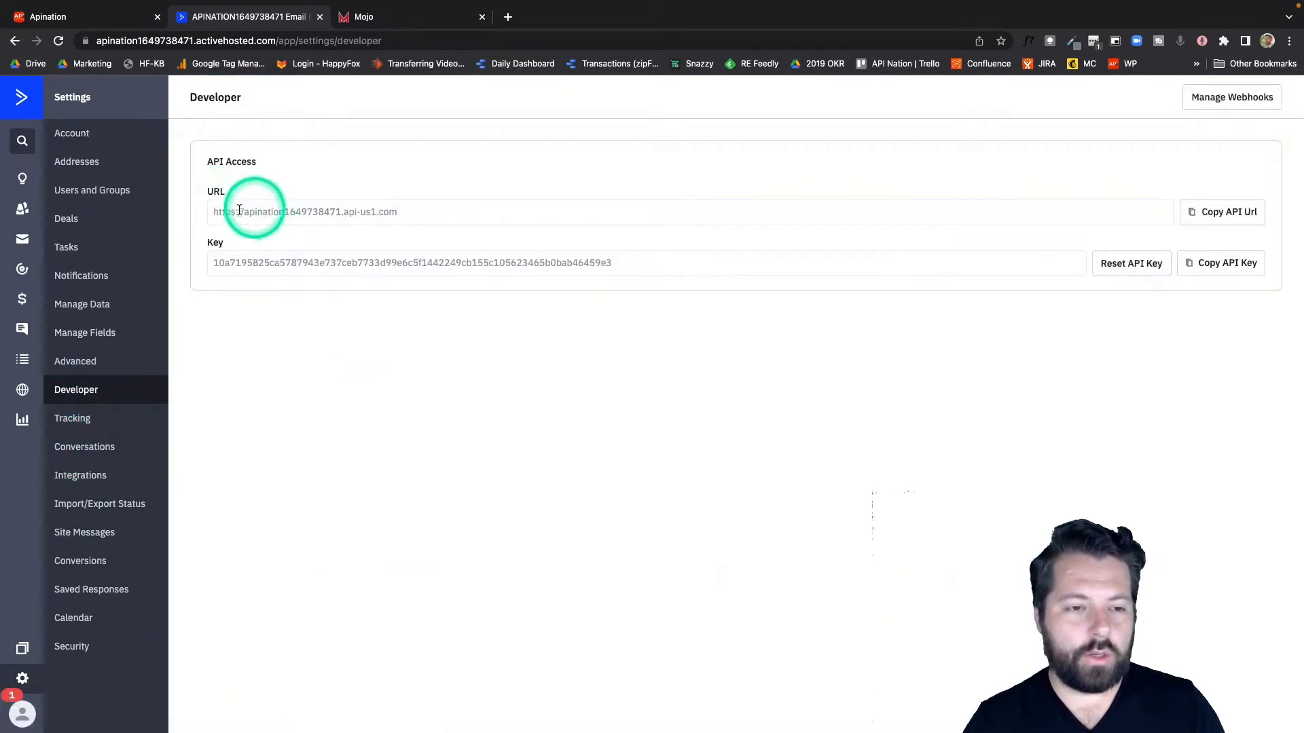
click(1216, 212)
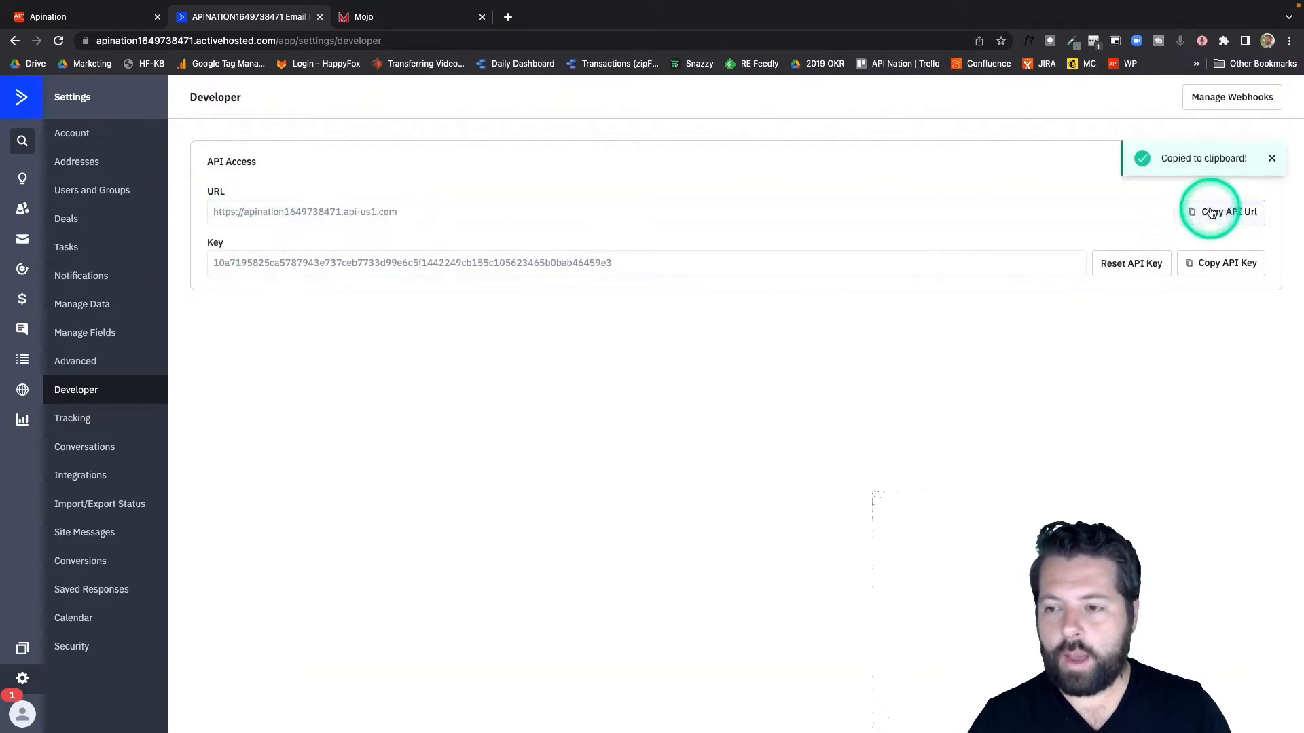
key(super+shift+b)
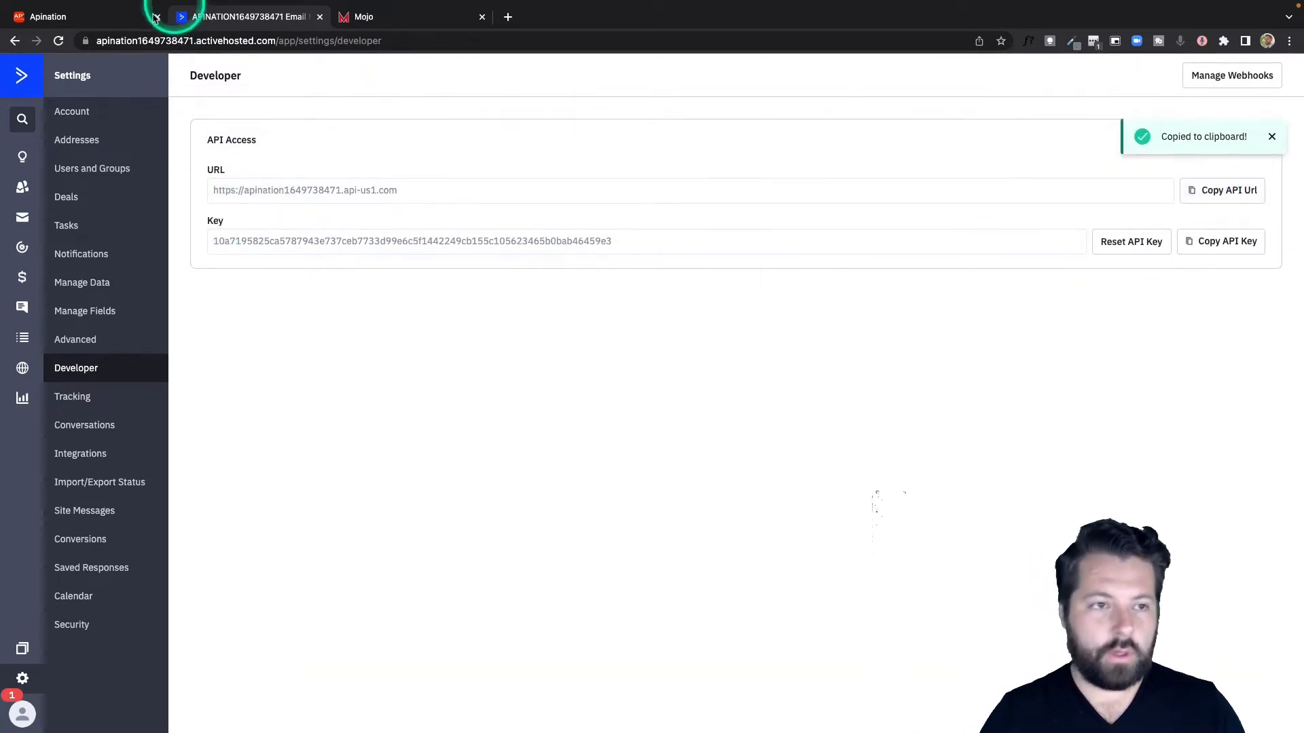
click(110, 21)
click(667, 419)
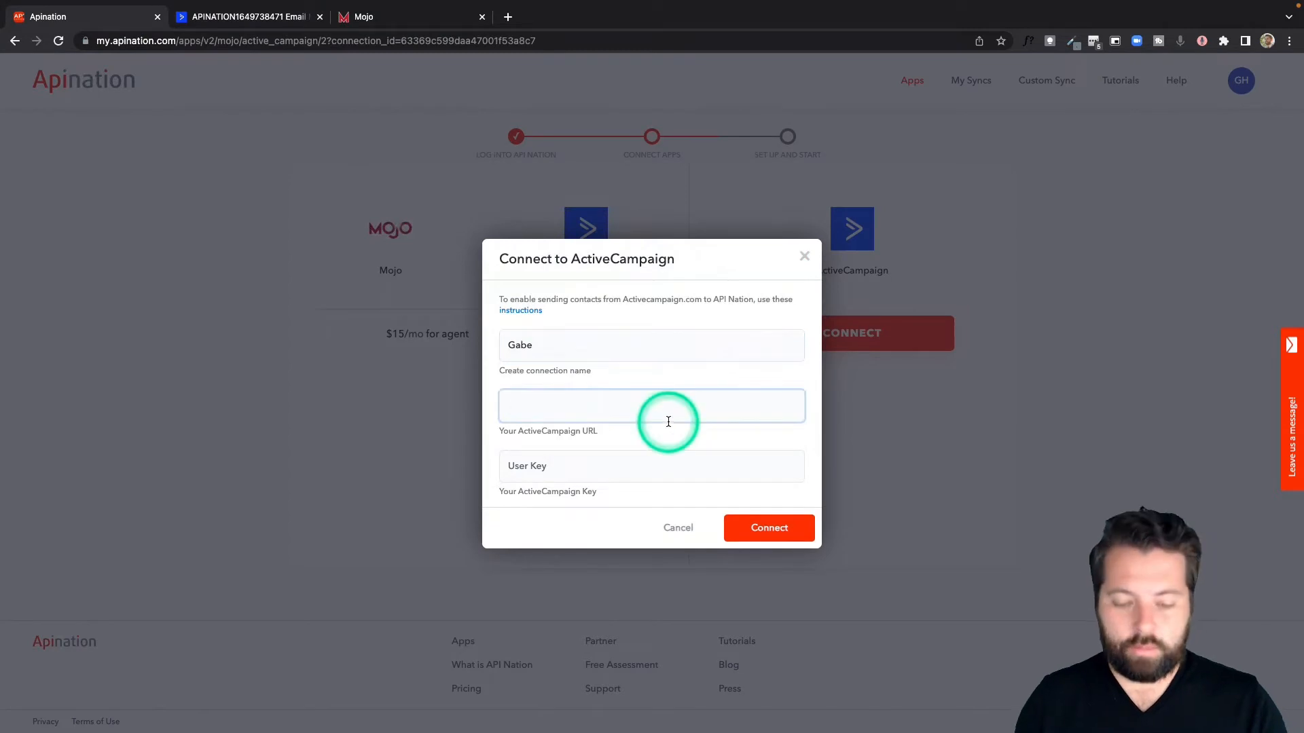
Step: Copy the API key from ActiveCampaign, paste it as the User Key in API Nation and connect the account
click(278, 17)
click(1246, 242)
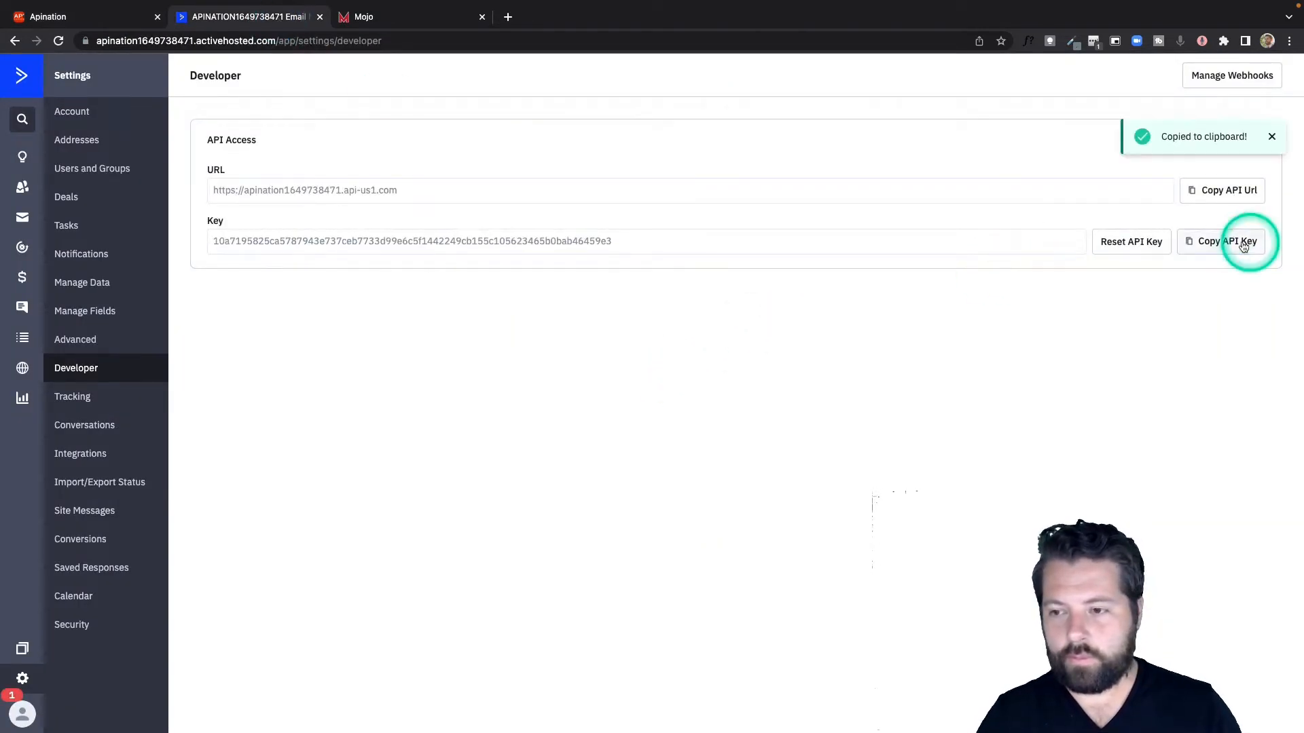
click(48, 18)
click(582, 466)
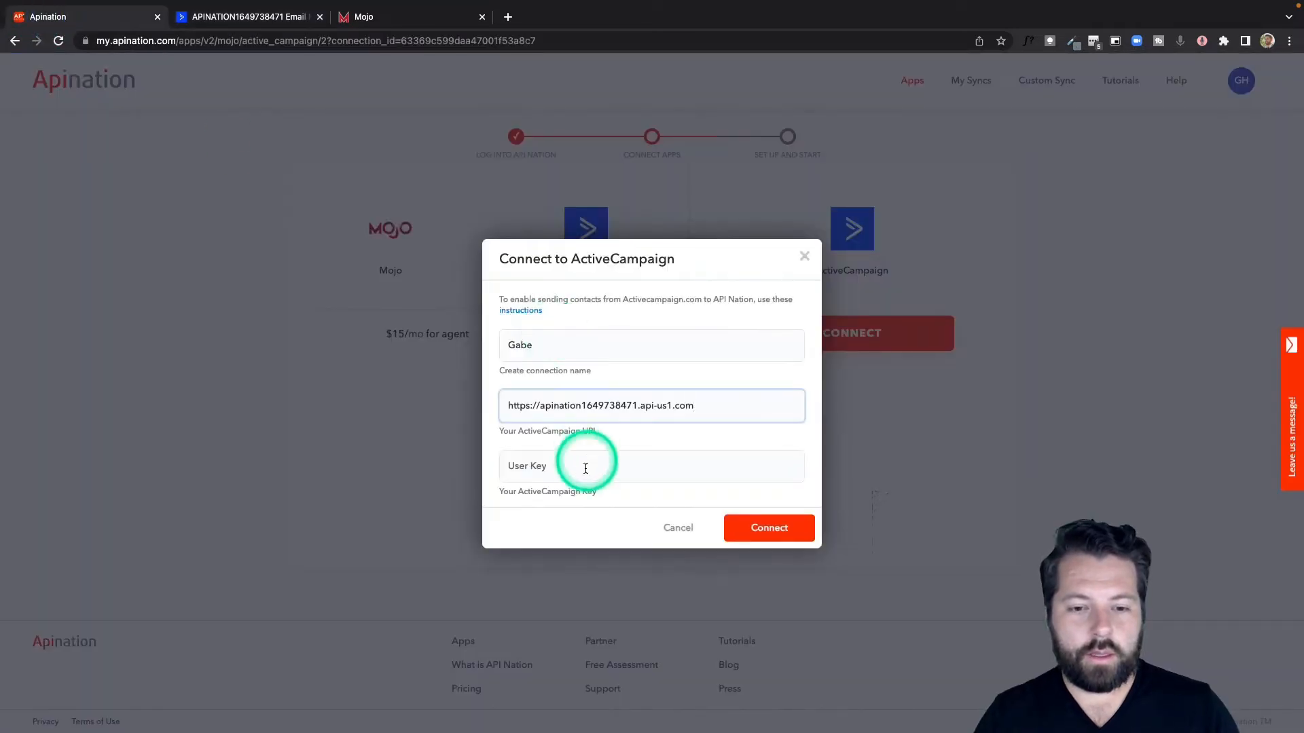
key(super+v)
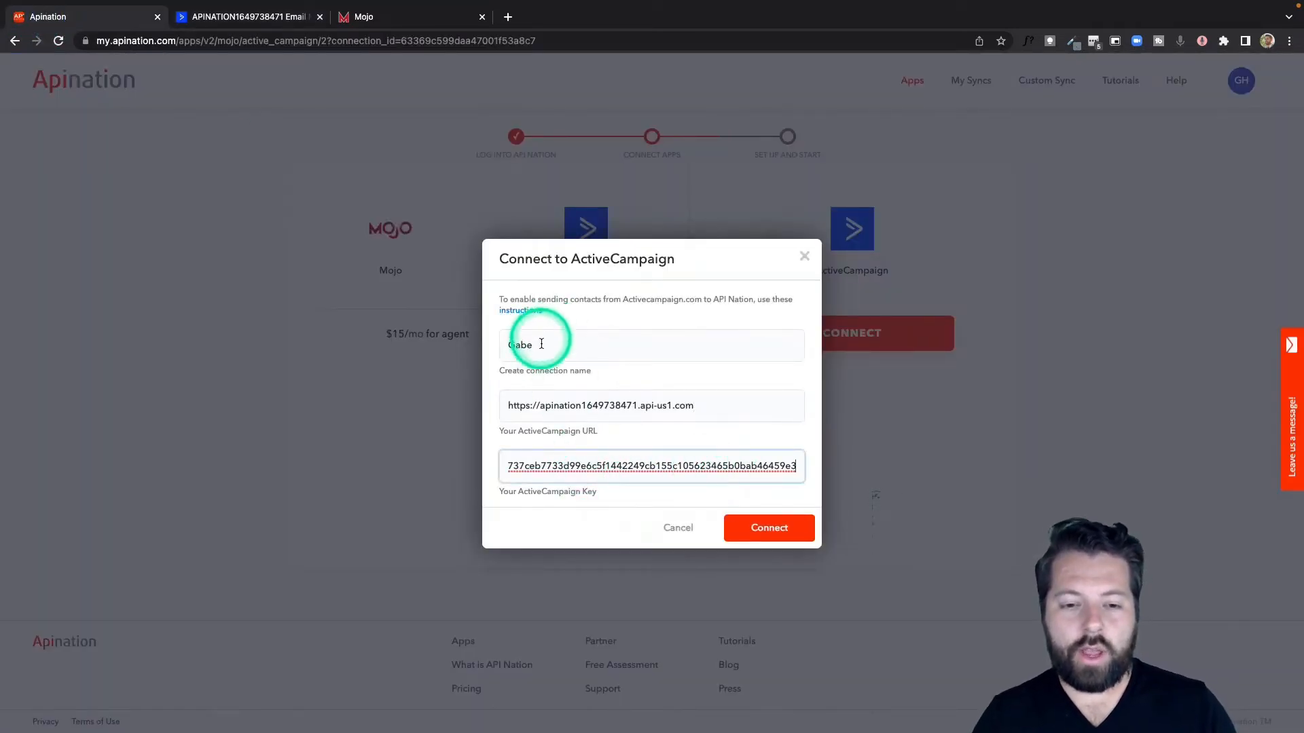
click(769, 528)
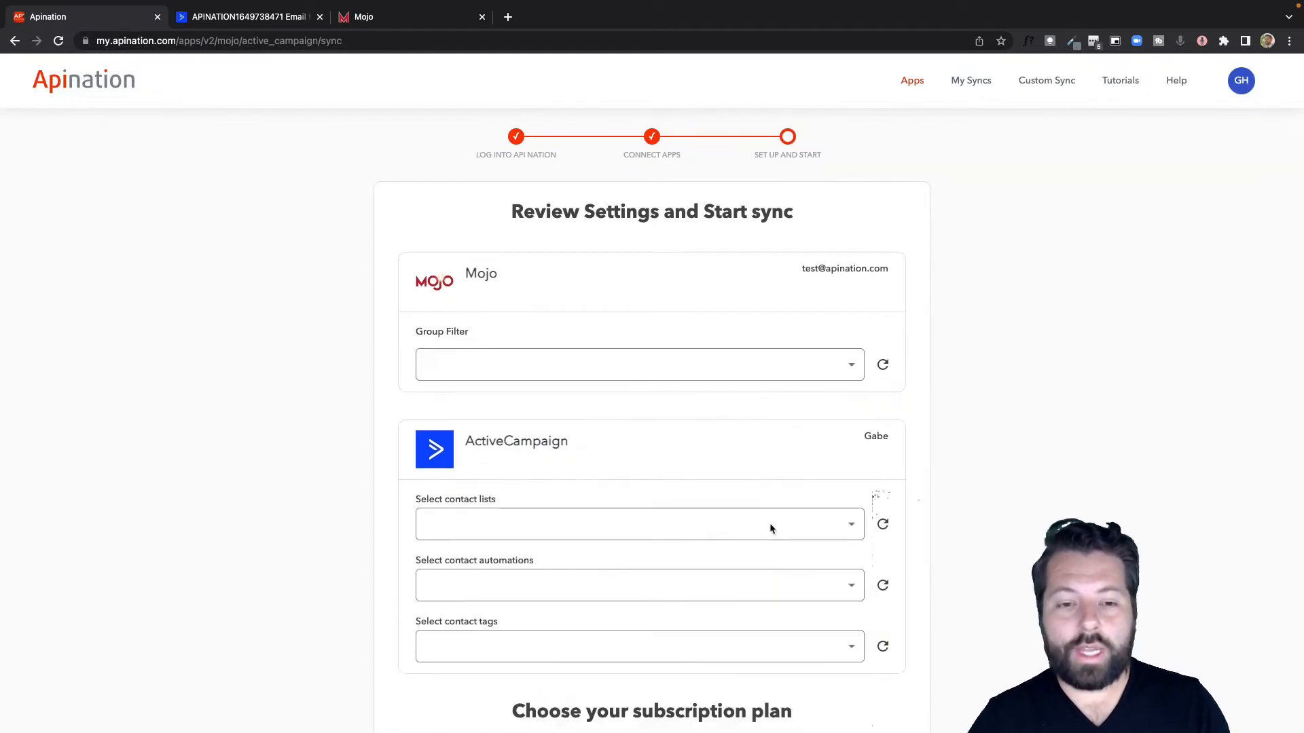
Step: Set the Mojo Group Filter to the ActiveCampaign group in the sync settings
scroll(771, 528, down, 2)
scroll(771, 528, down, 1)
scroll(771, 529, up, 1)
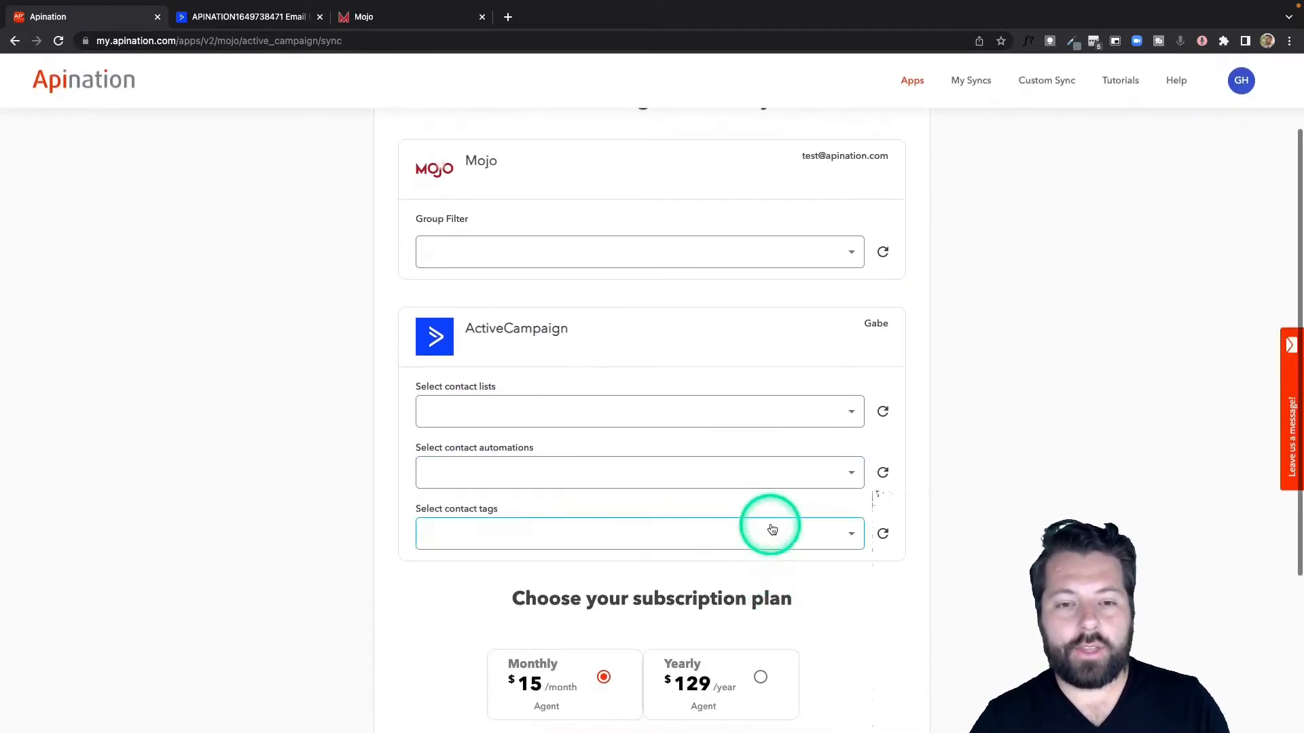
click(778, 487)
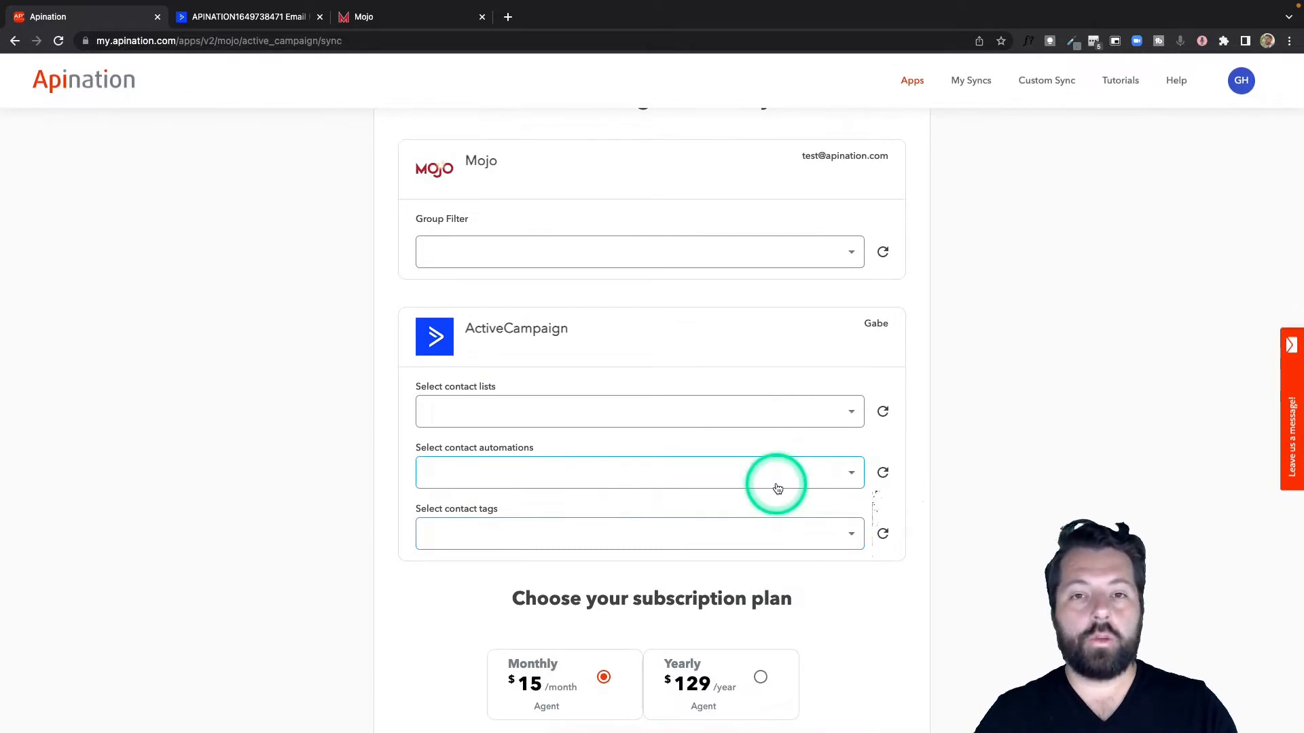
click(854, 253)
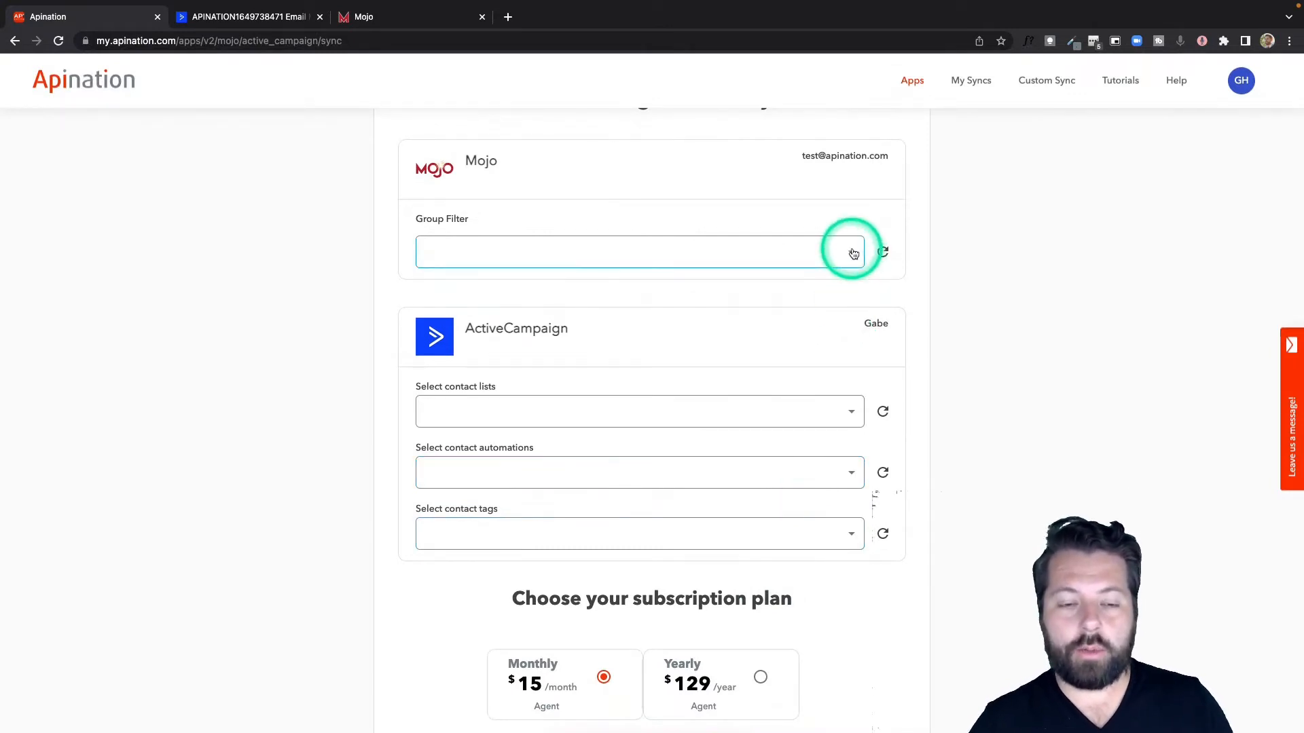
click(853, 254)
scroll(720, 441, down, 5)
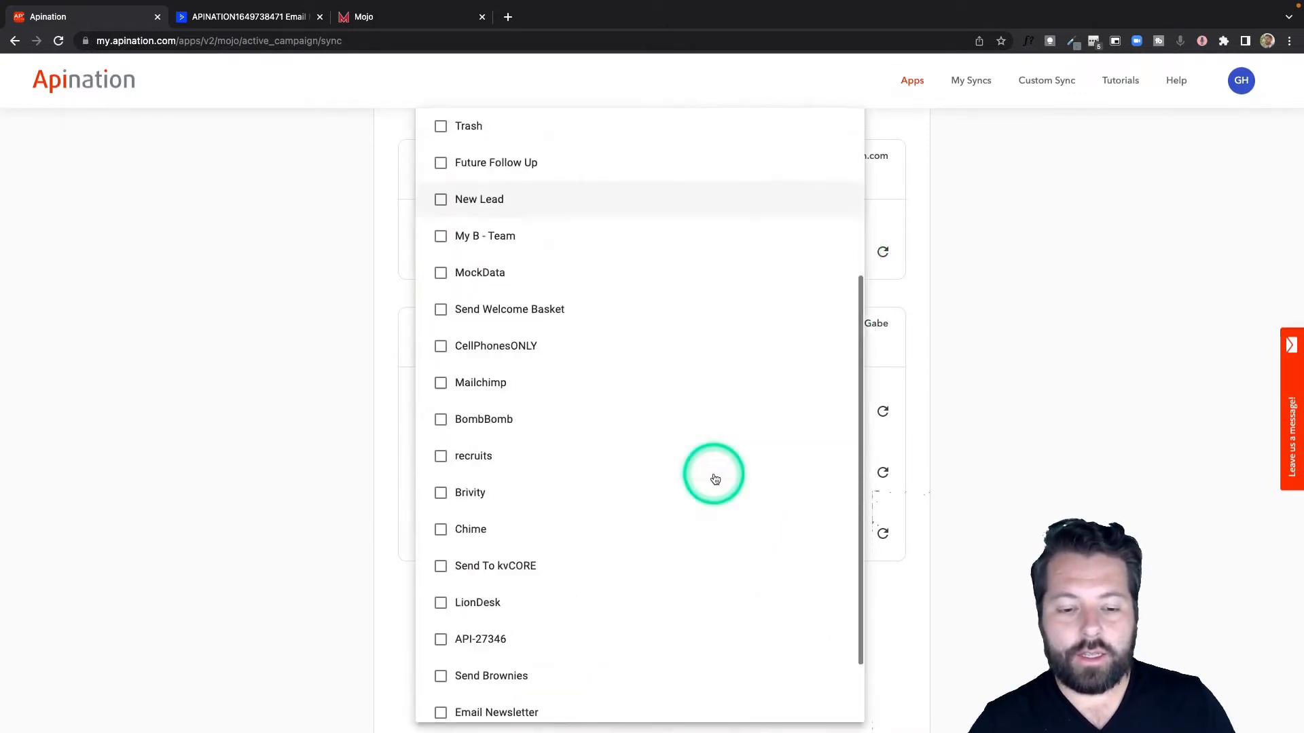
click(475, 700)
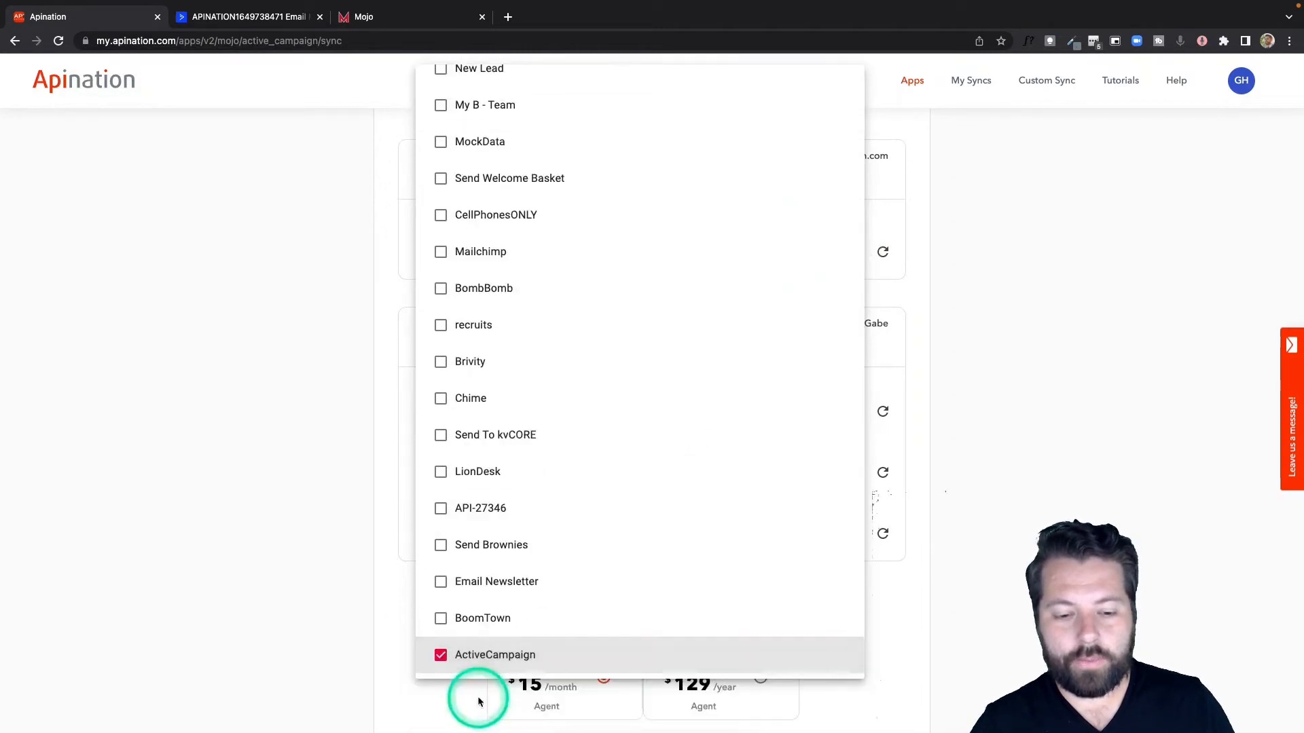
click(362, 660)
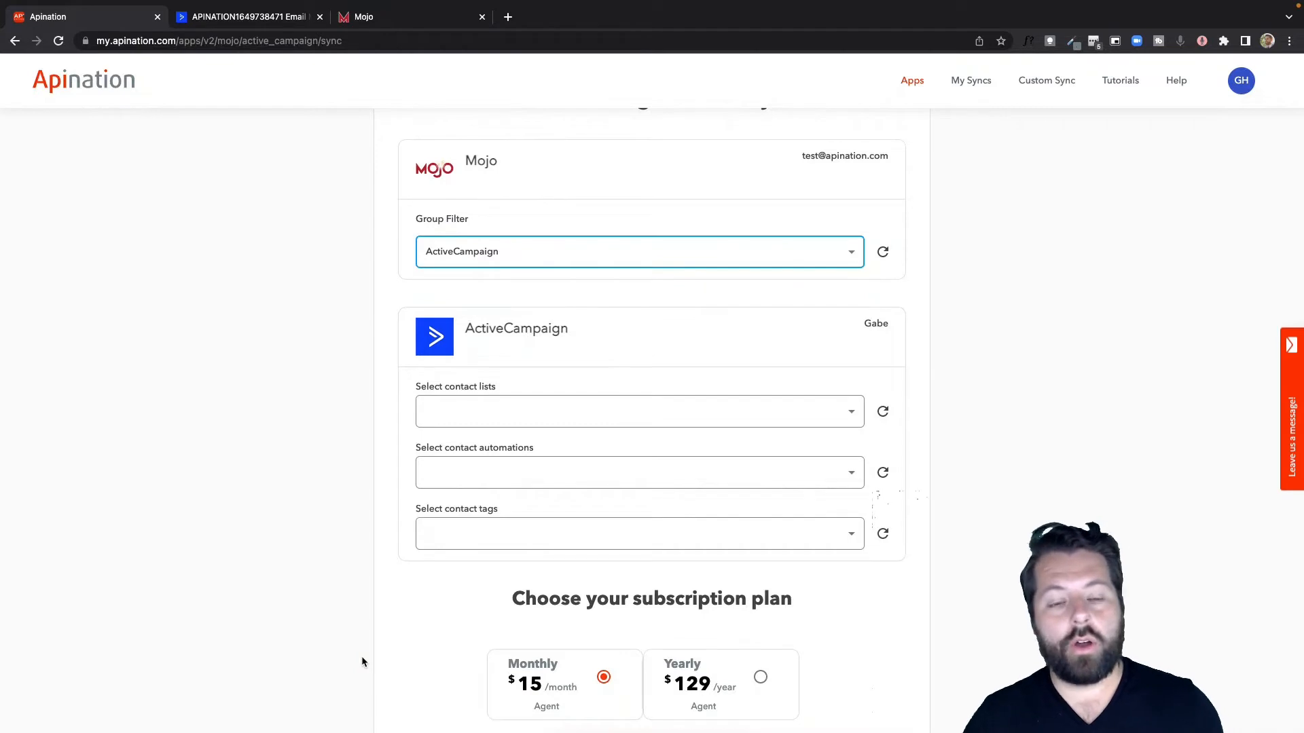
click(437, 232)
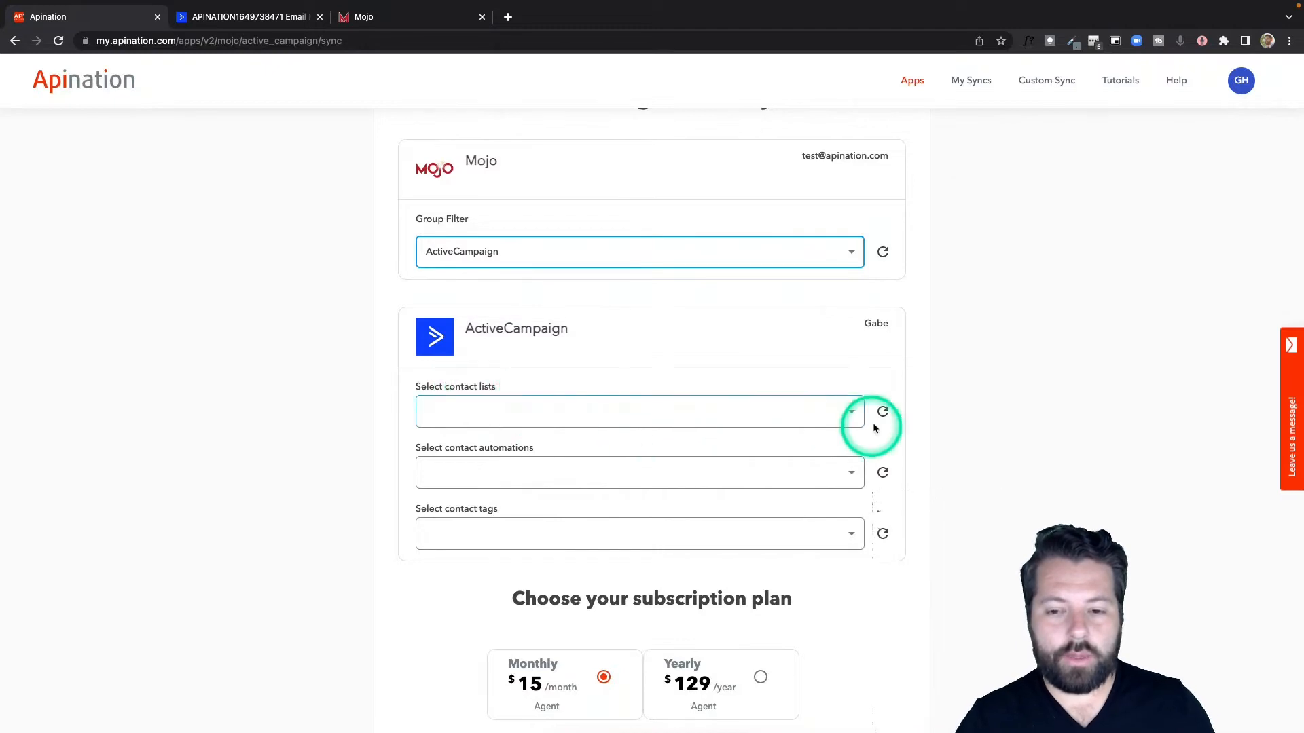
Step: Set the ActiveCampaign contact list to new-leads and subscribe to the sync on the monthly plan
click(852, 411)
click(509, 483)
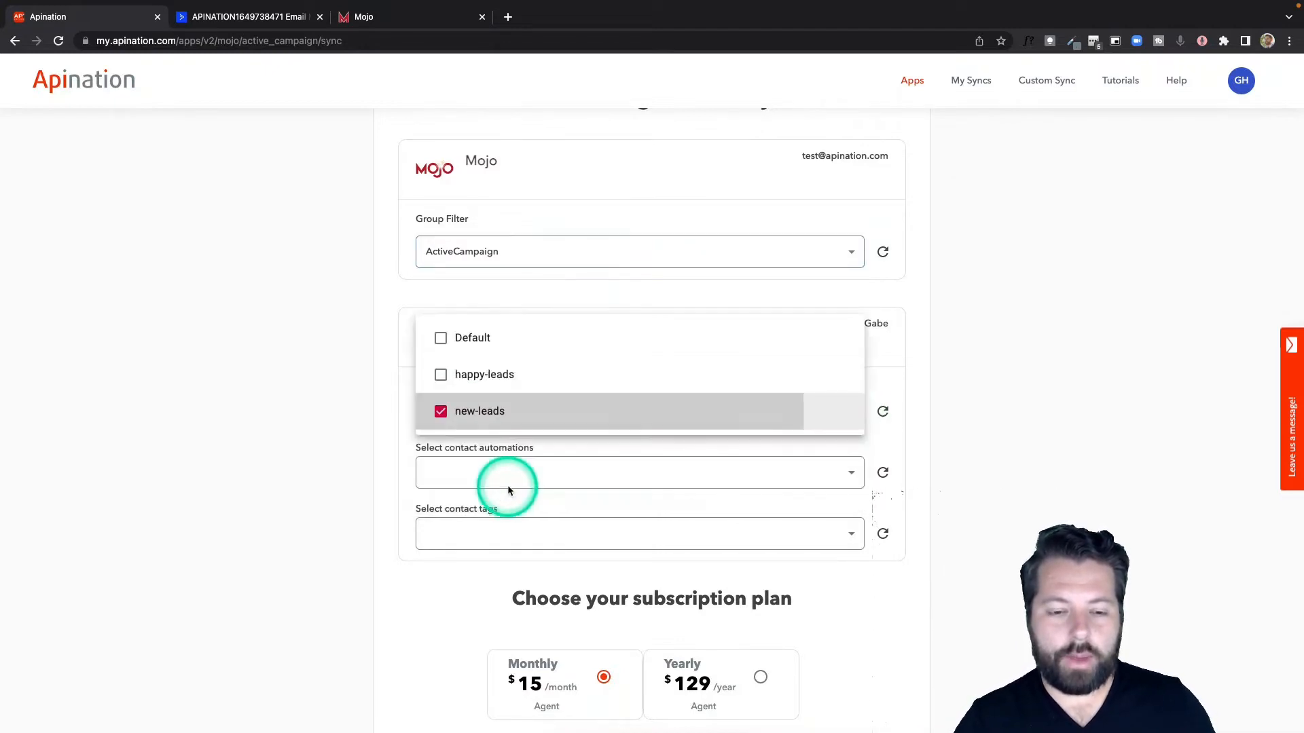
click(317, 498)
scroll(370, 548, down, 3)
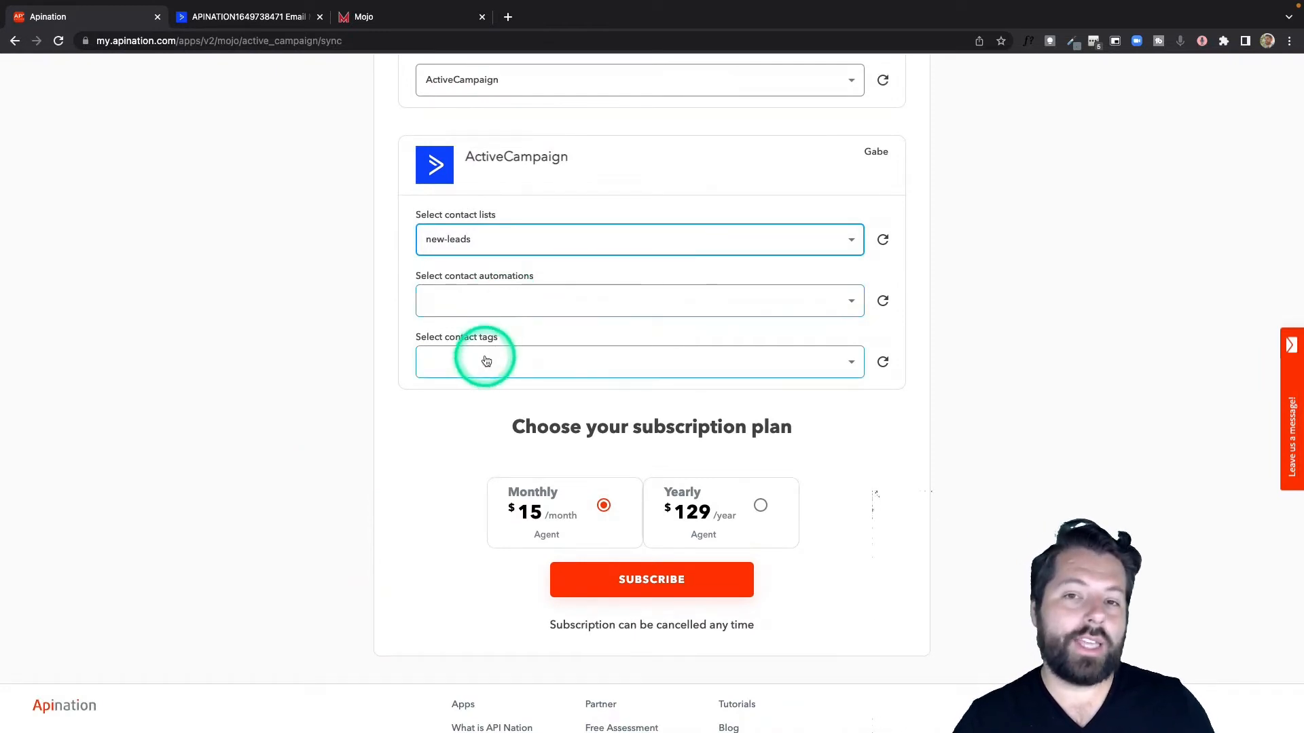
click(647, 584)
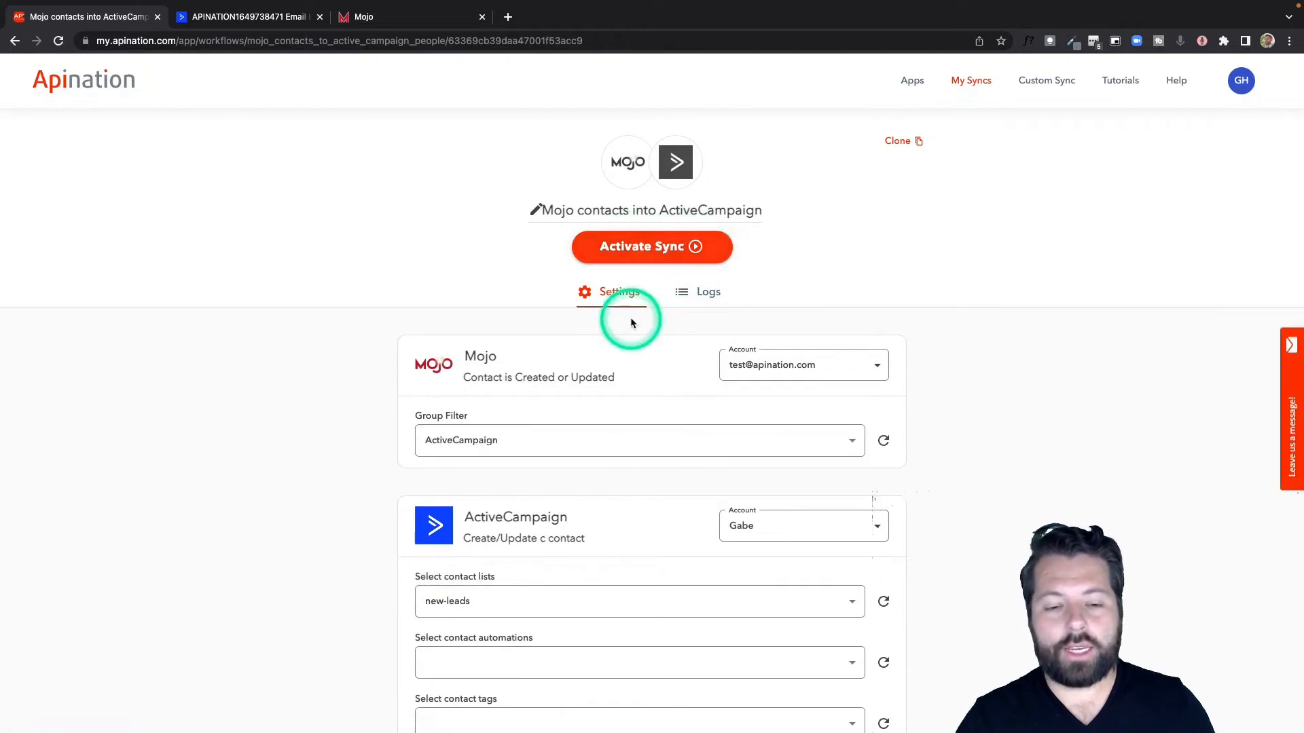
Step: Filter the sync to contacts whose Priority Note contains "Email Newsletter"
scroll(631, 323, down, 4)
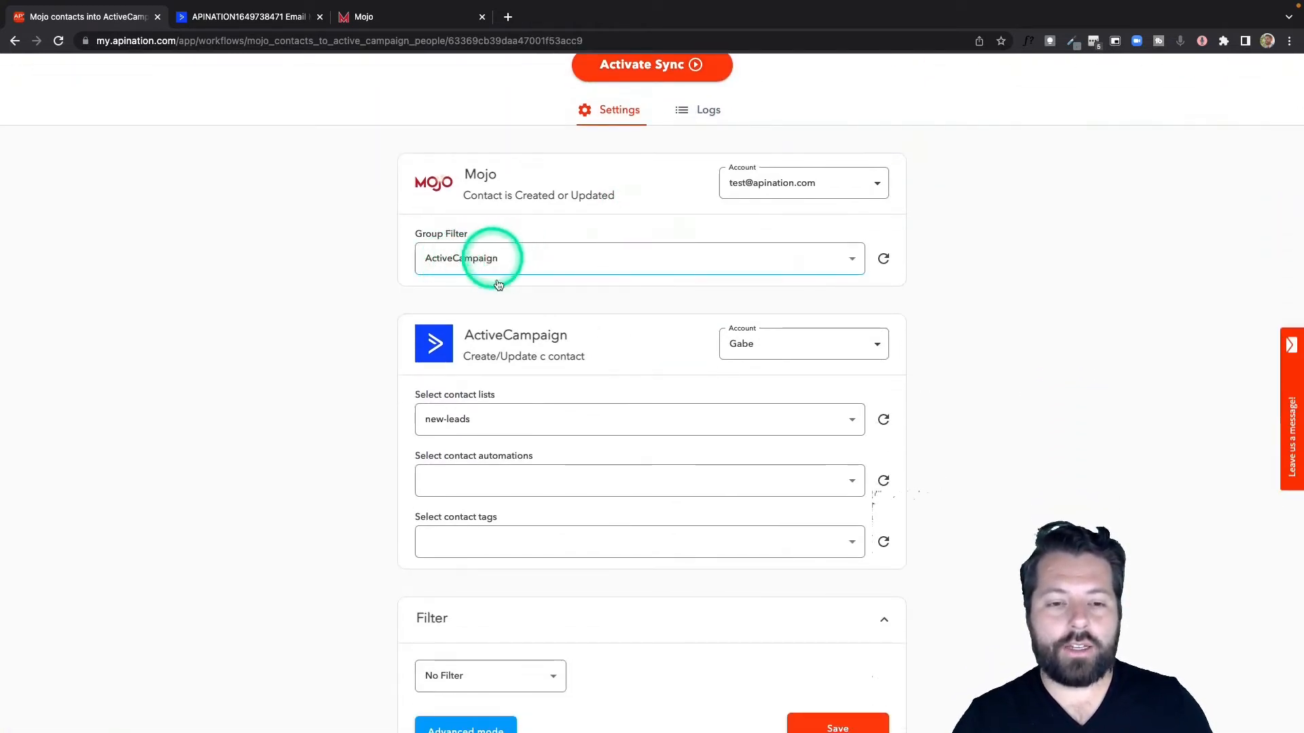
scroll(516, 326, down, 2)
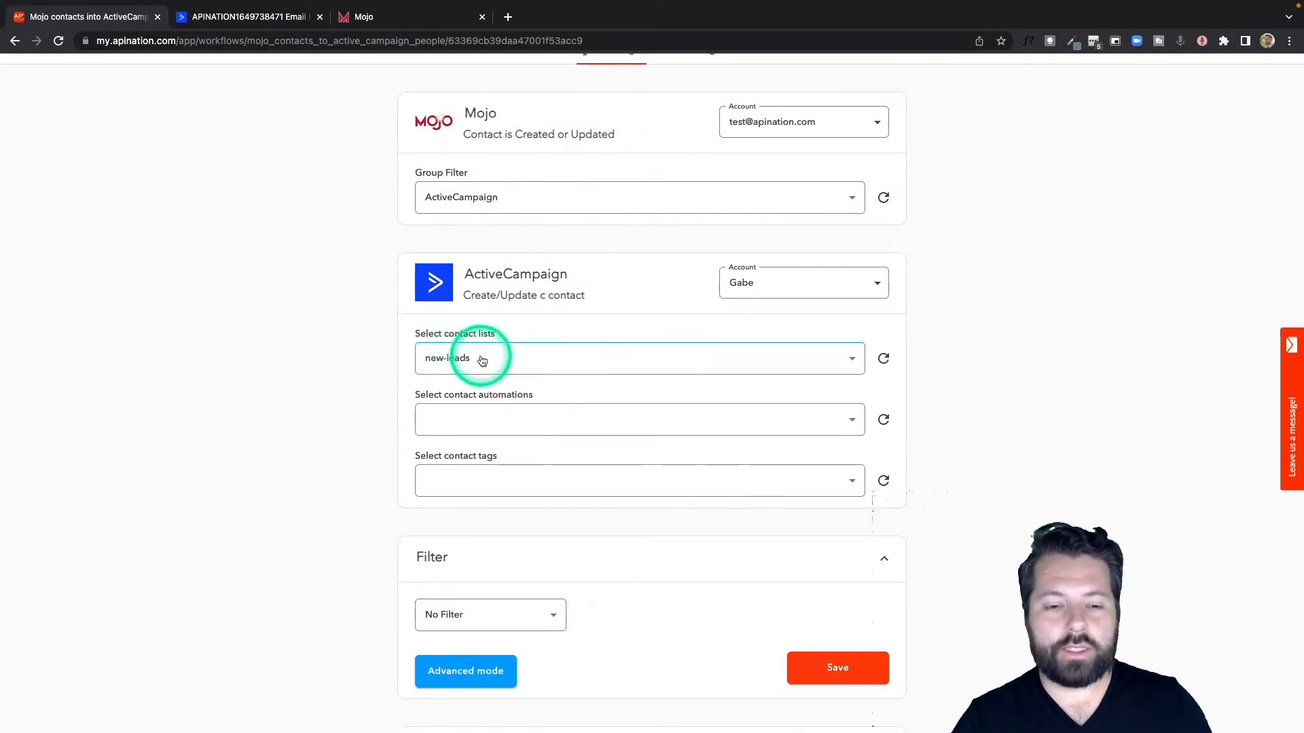
scroll(510, 380, down, 2)
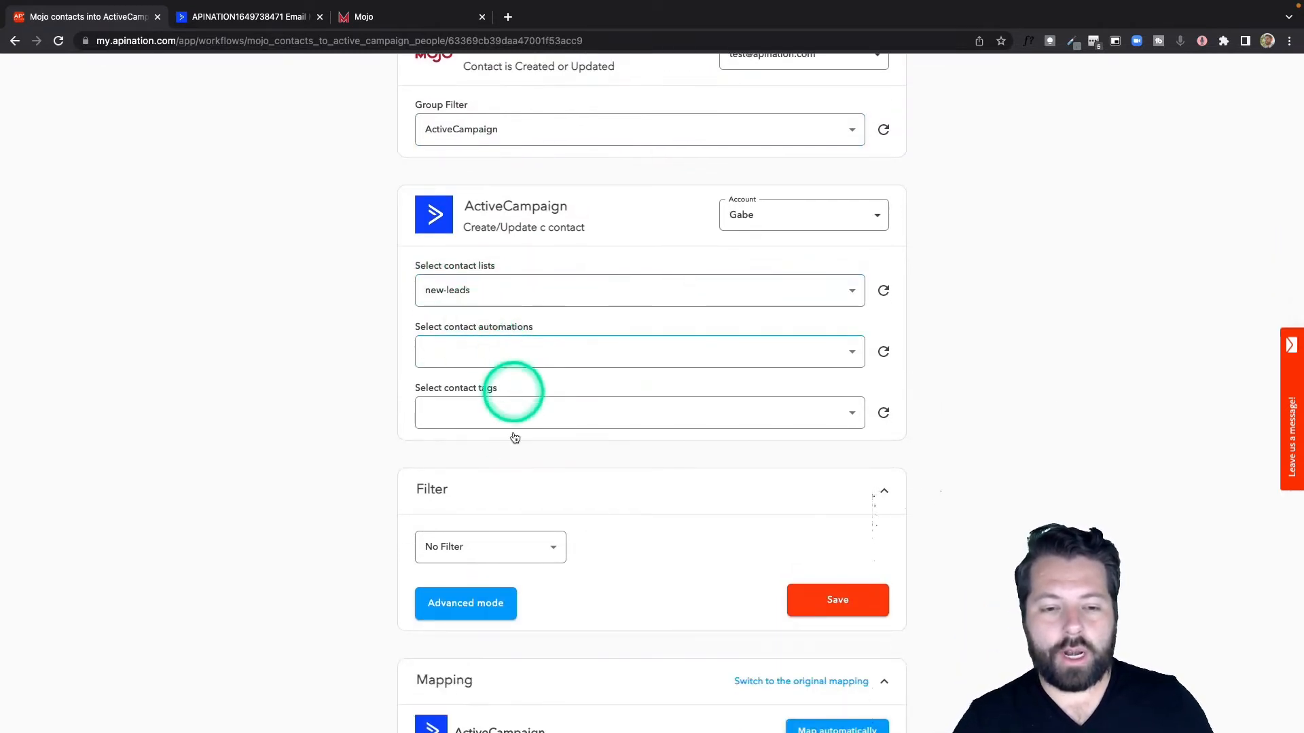
scroll(515, 438, down, 6)
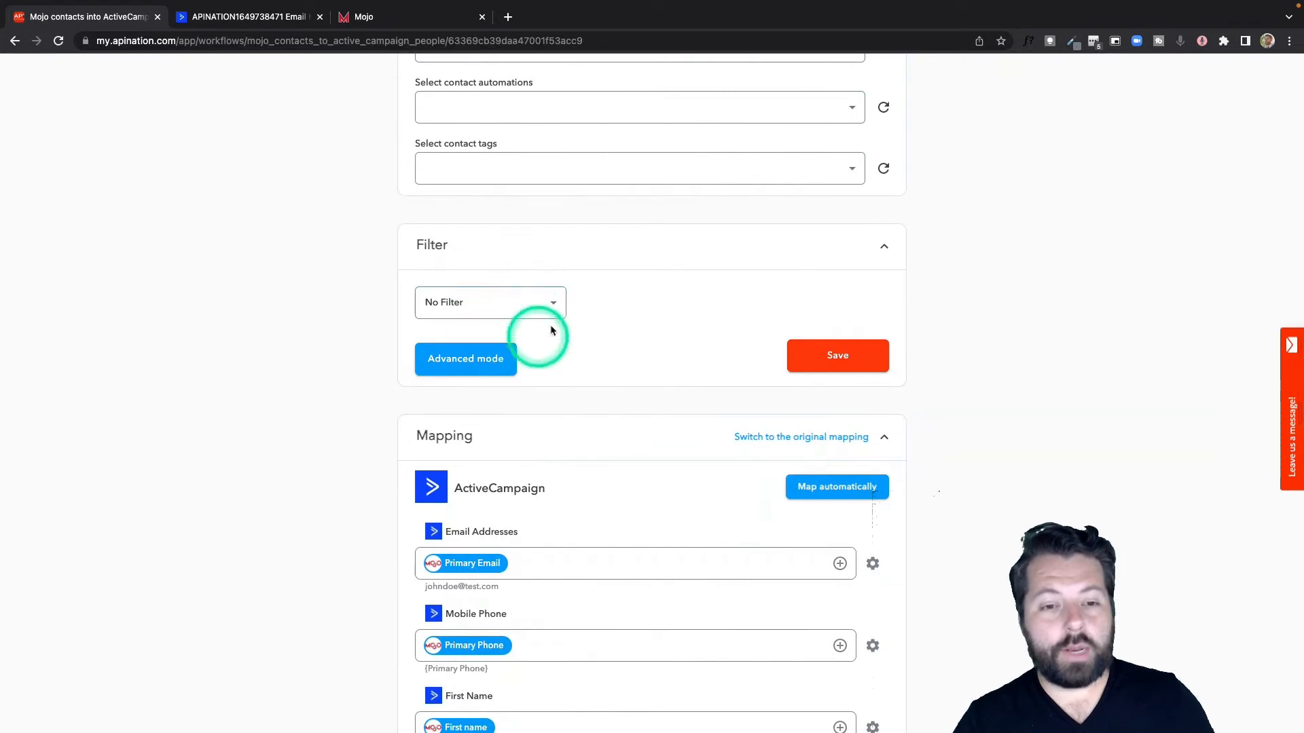
click(553, 305)
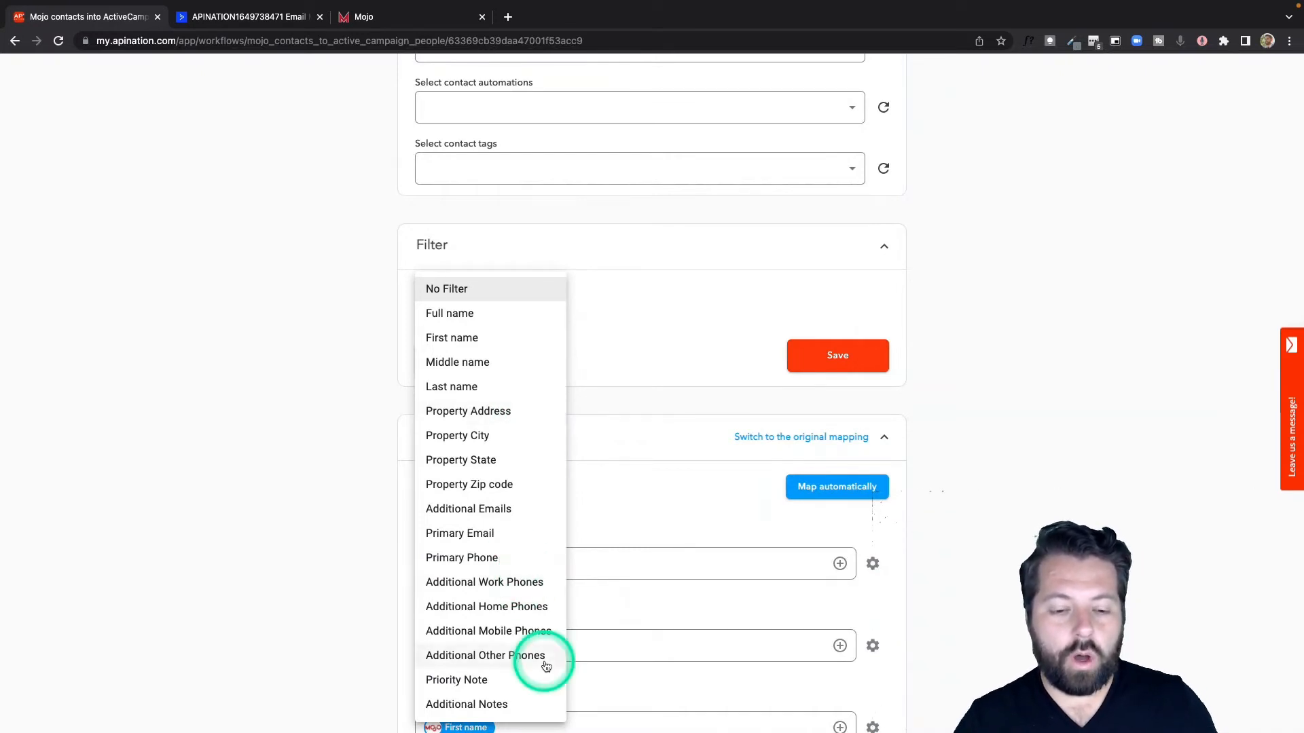
click(470, 681)
click(713, 306)
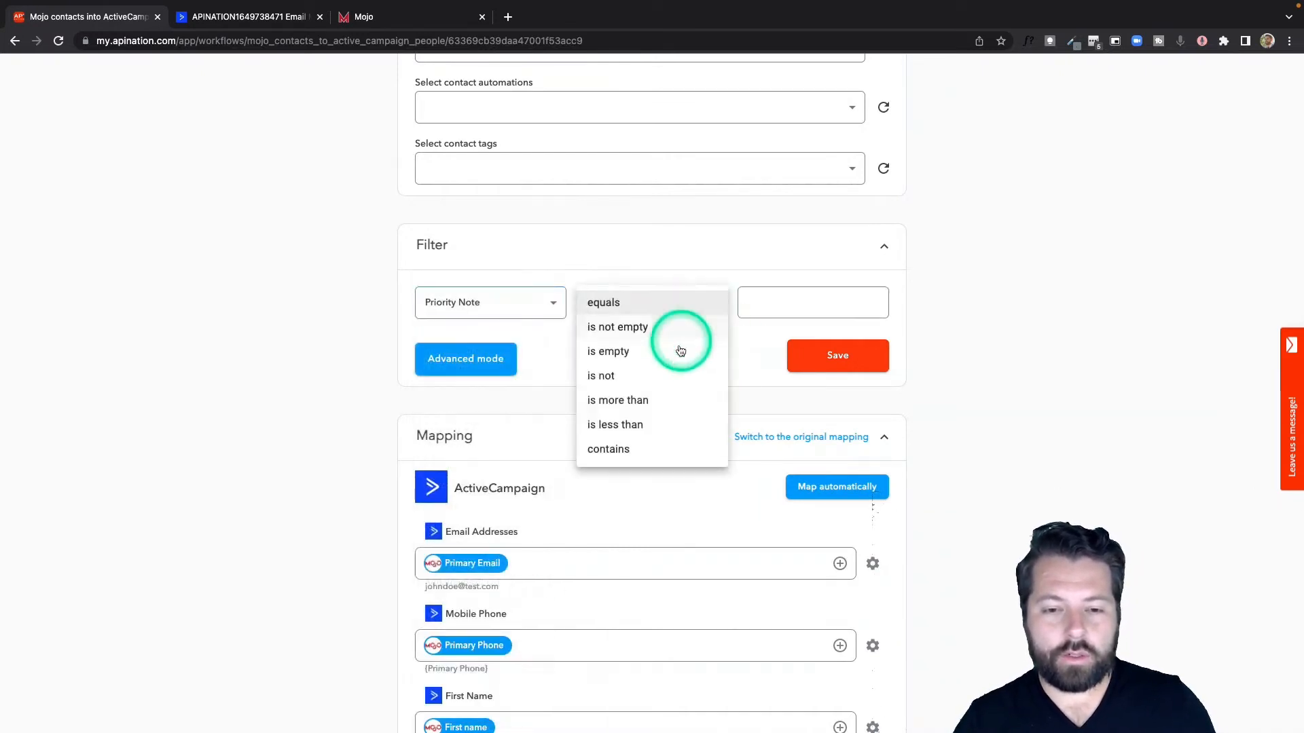
click(646, 449)
click(781, 292)
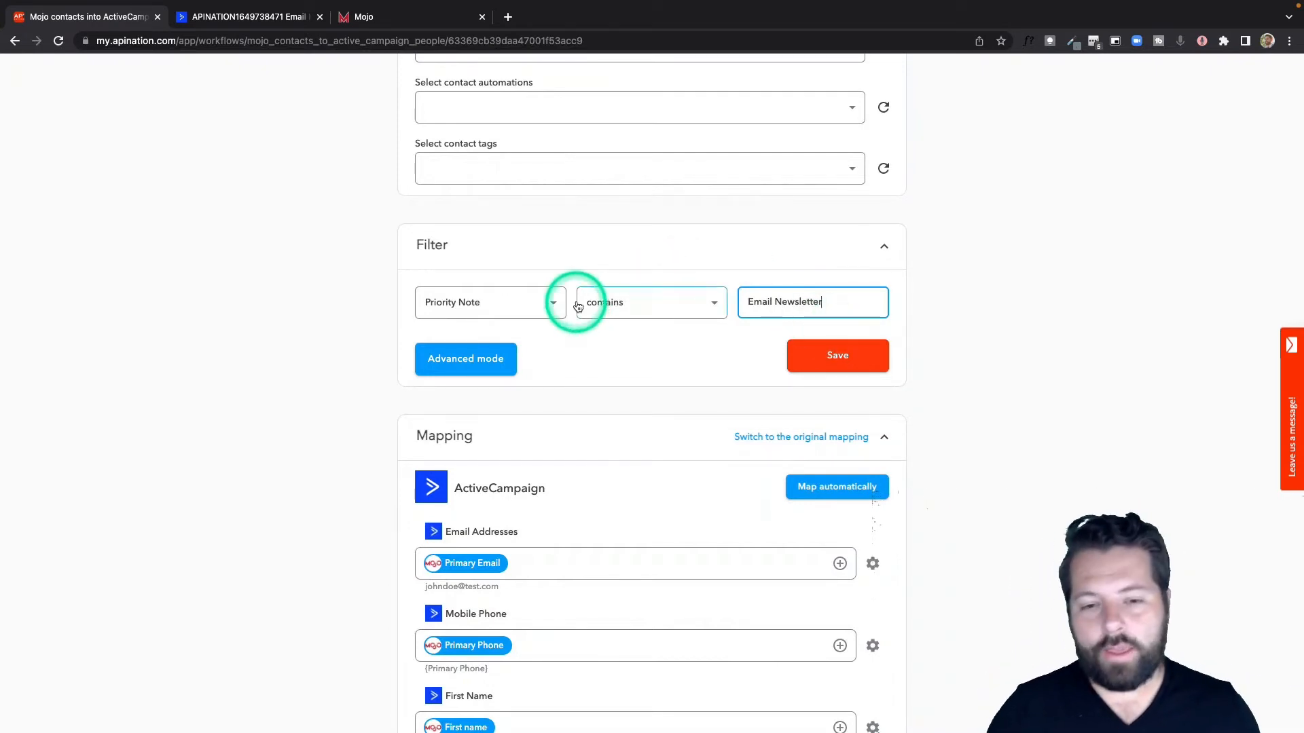
Step: Remove the Priority Note condition by setting the sync filter to No Filter
click(552, 303)
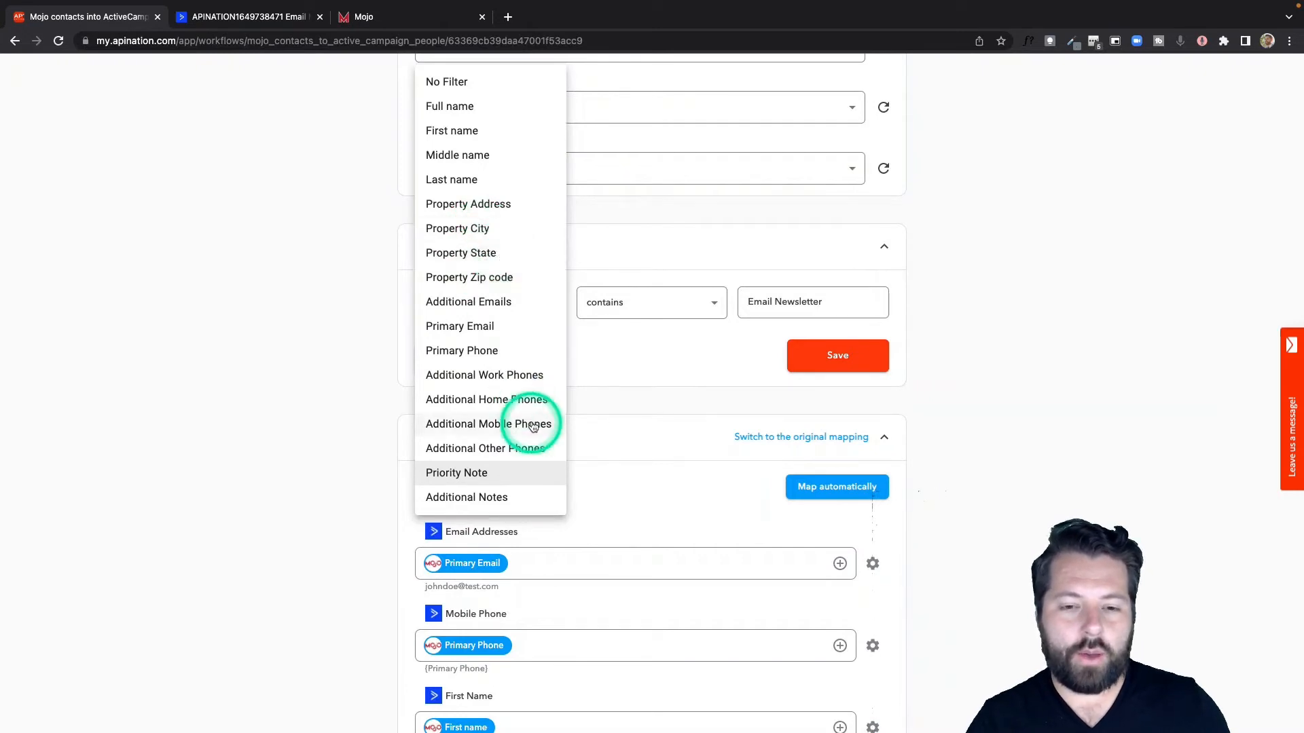
click(636, 250)
click(544, 312)
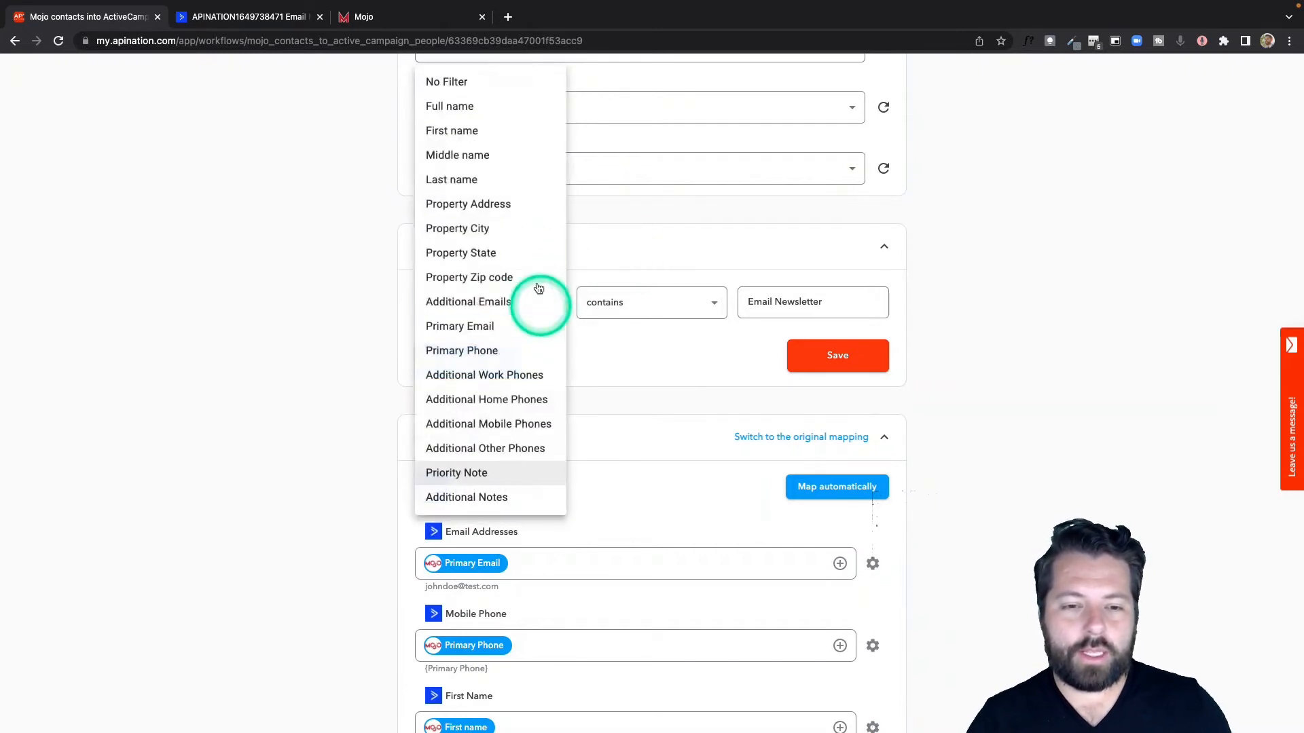
click(518, 84)
scroll(340, 330, up, 5)
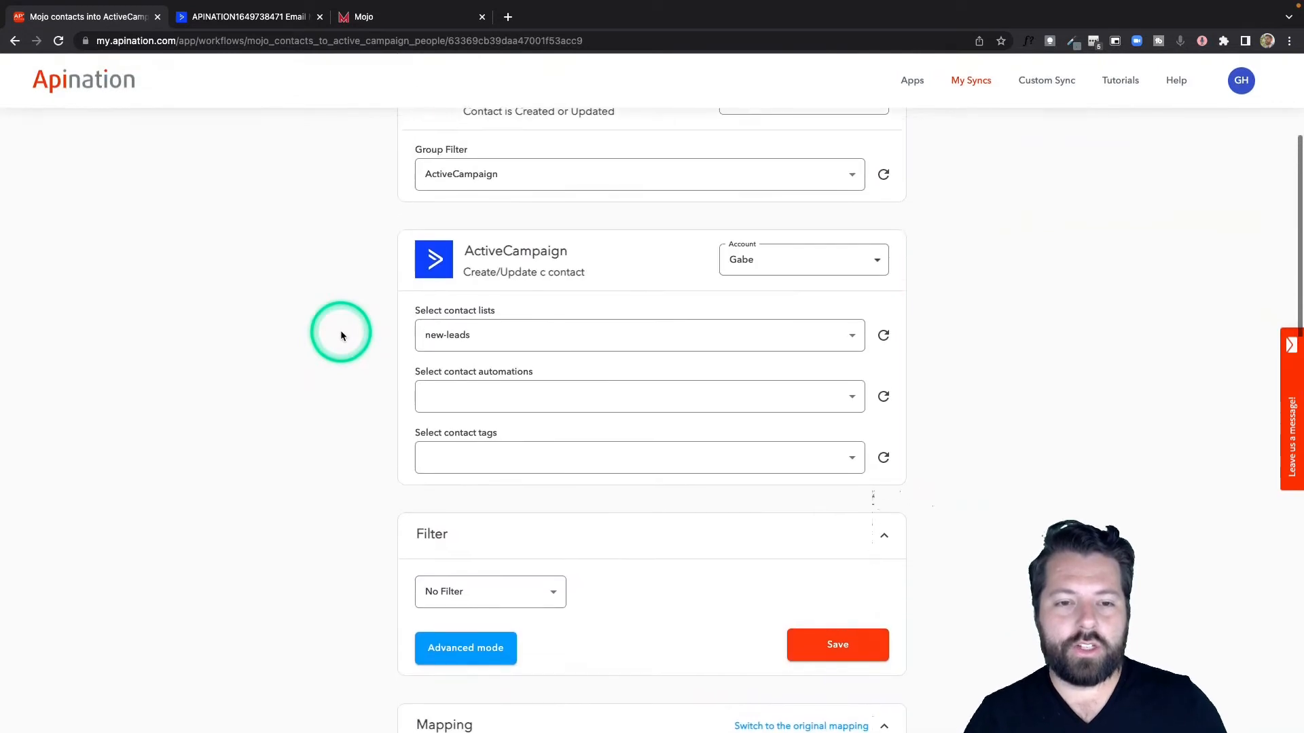
Step: Add Mojo's Additional Emails field to the Email Addresses mapping for ActiveCampaign
scroll(432, 422, down, 9)
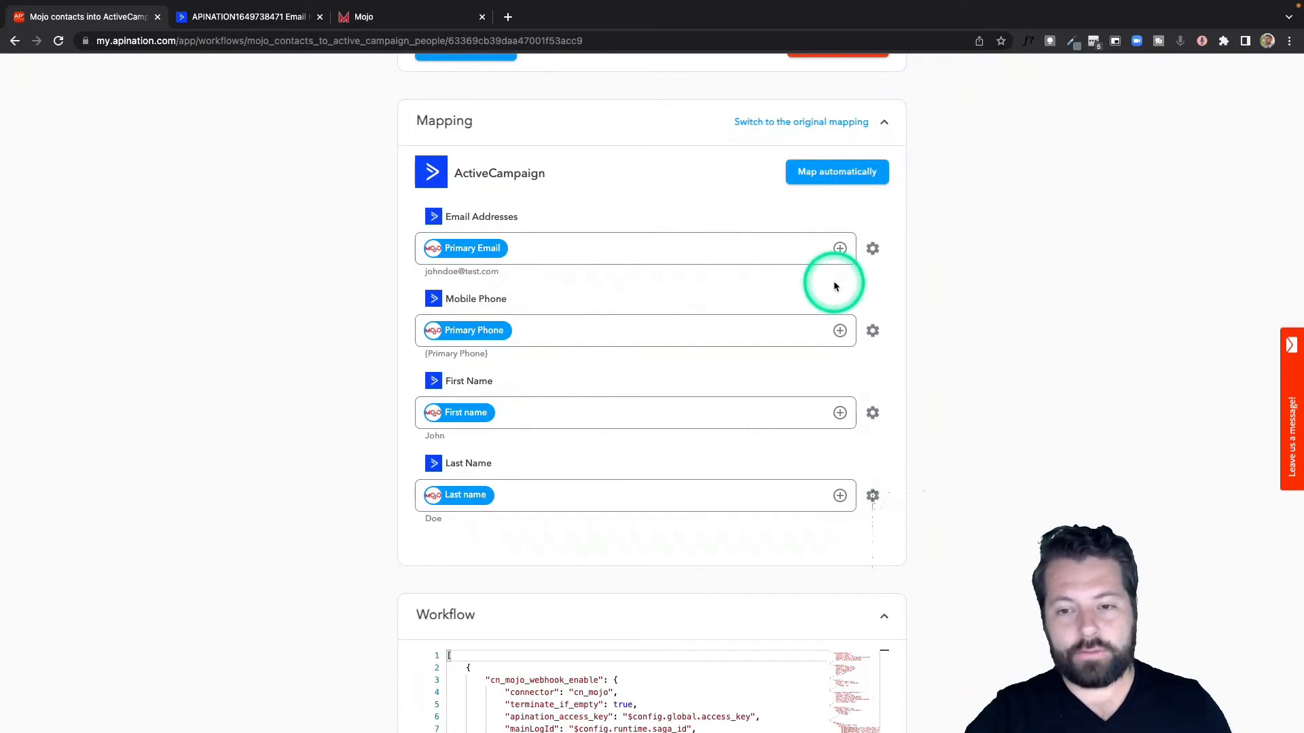
click(840, 249)
click(631, 286)
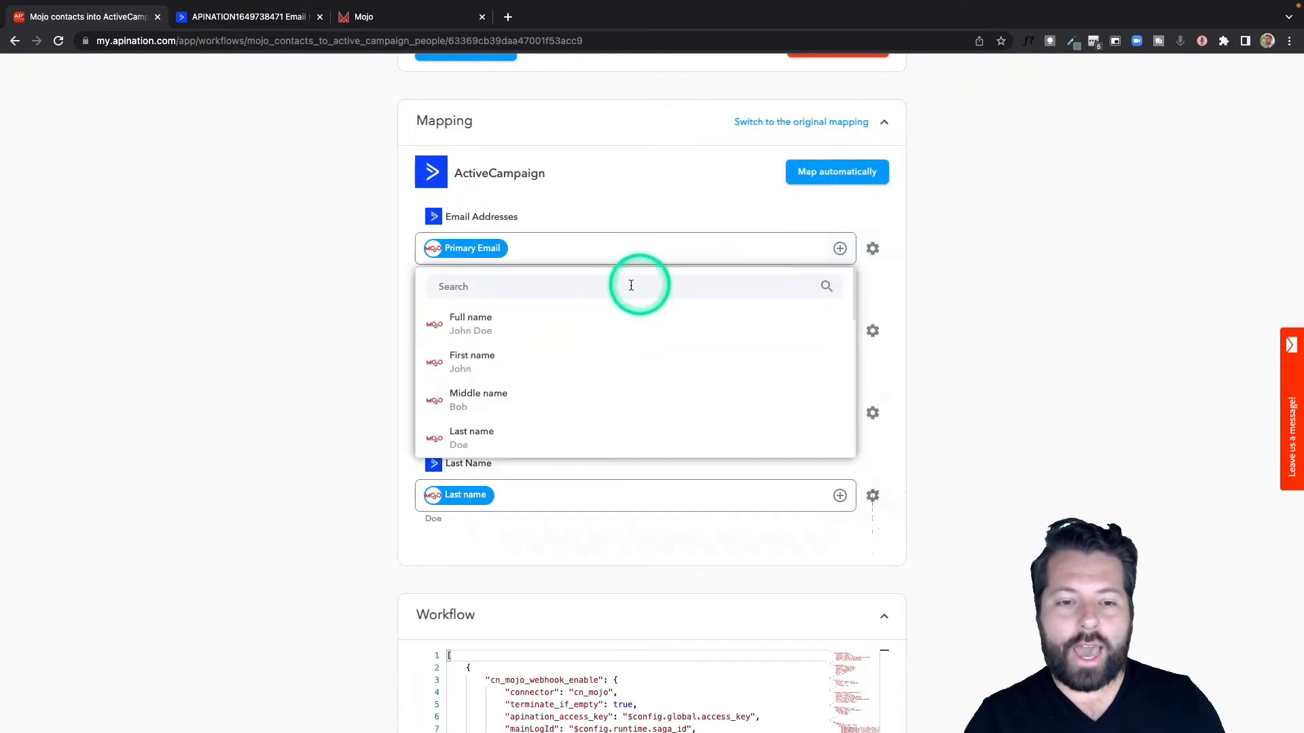
text(em)
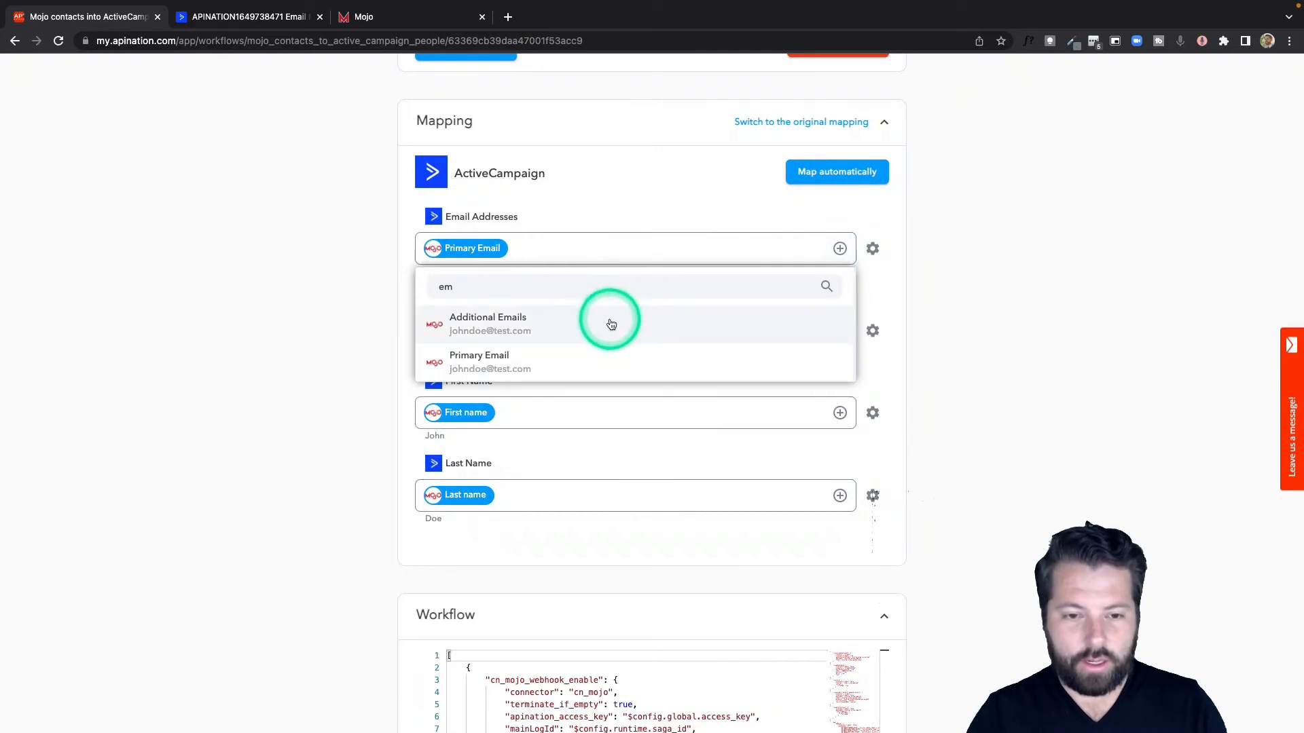
click(611, 324)
click(840, 249)
click(599, 207)
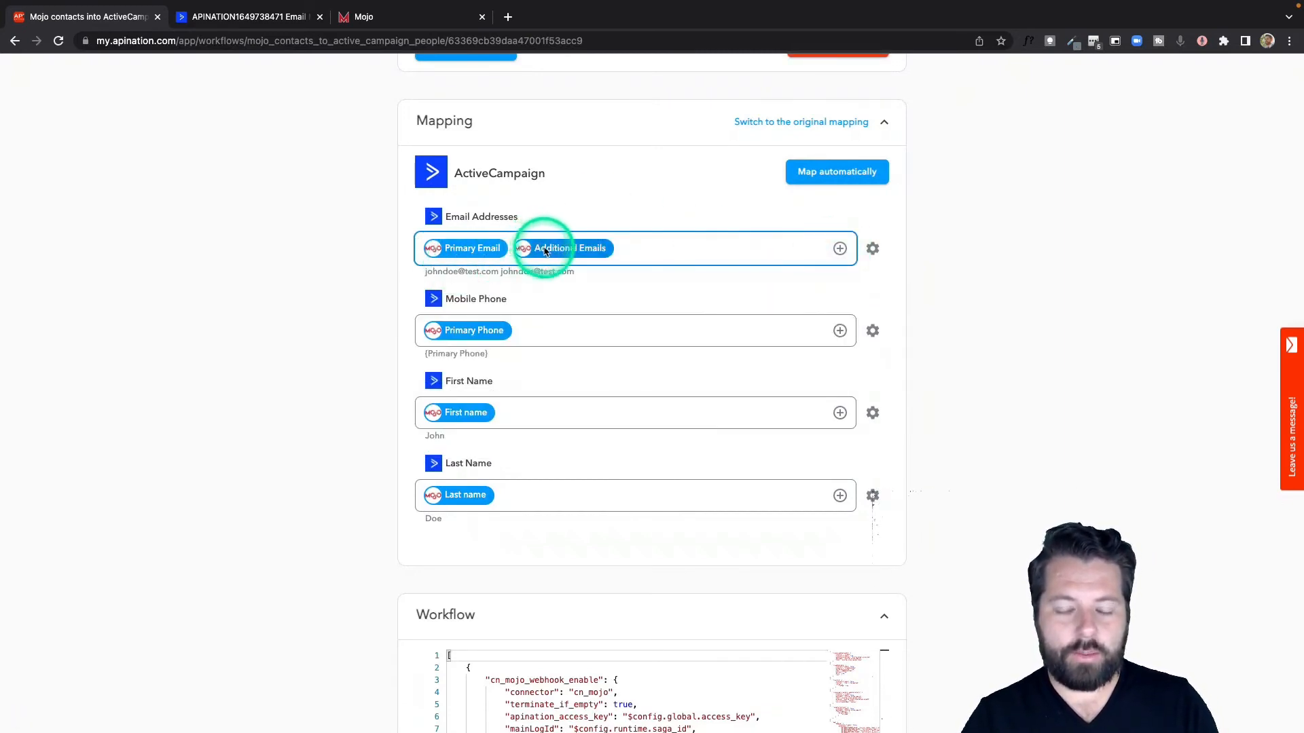
Step: Apply Fields priority to the Email Addresses mapping, with Primary Email first and Additional Emails second
drag(426, 272, 591, 282)
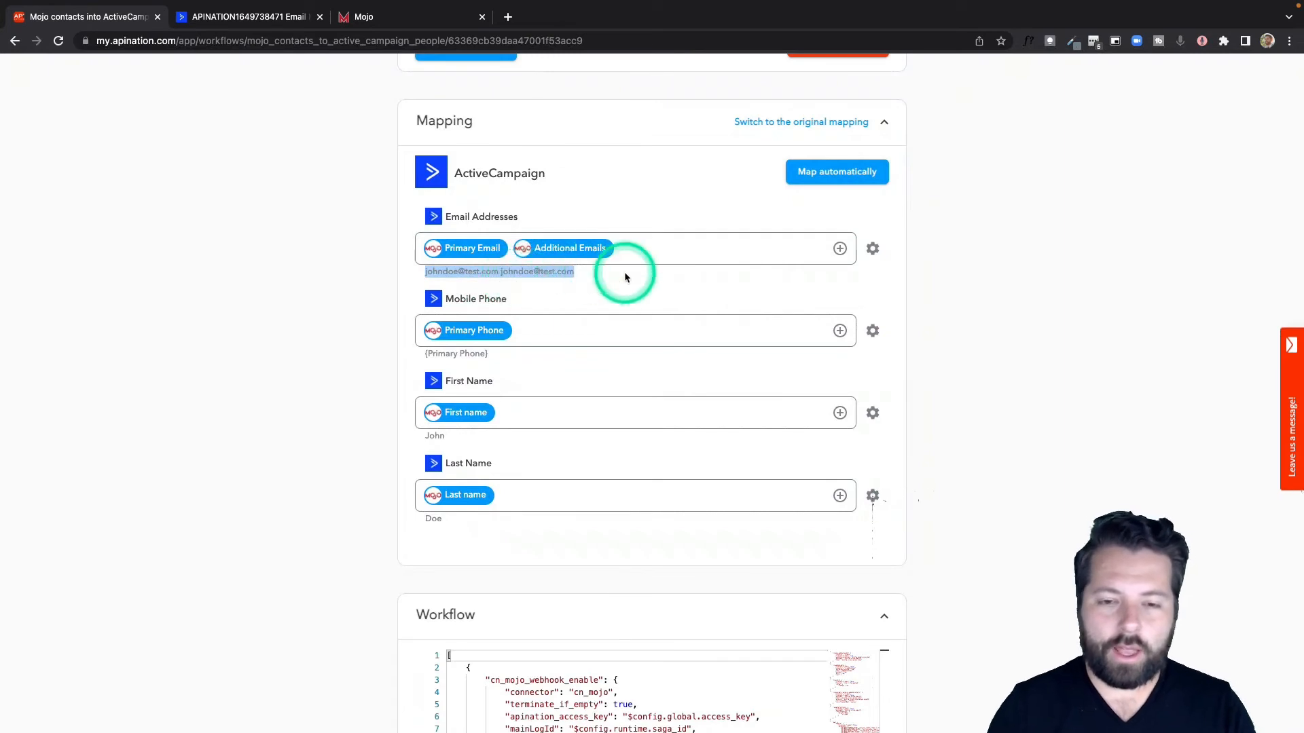
click(643, 295)
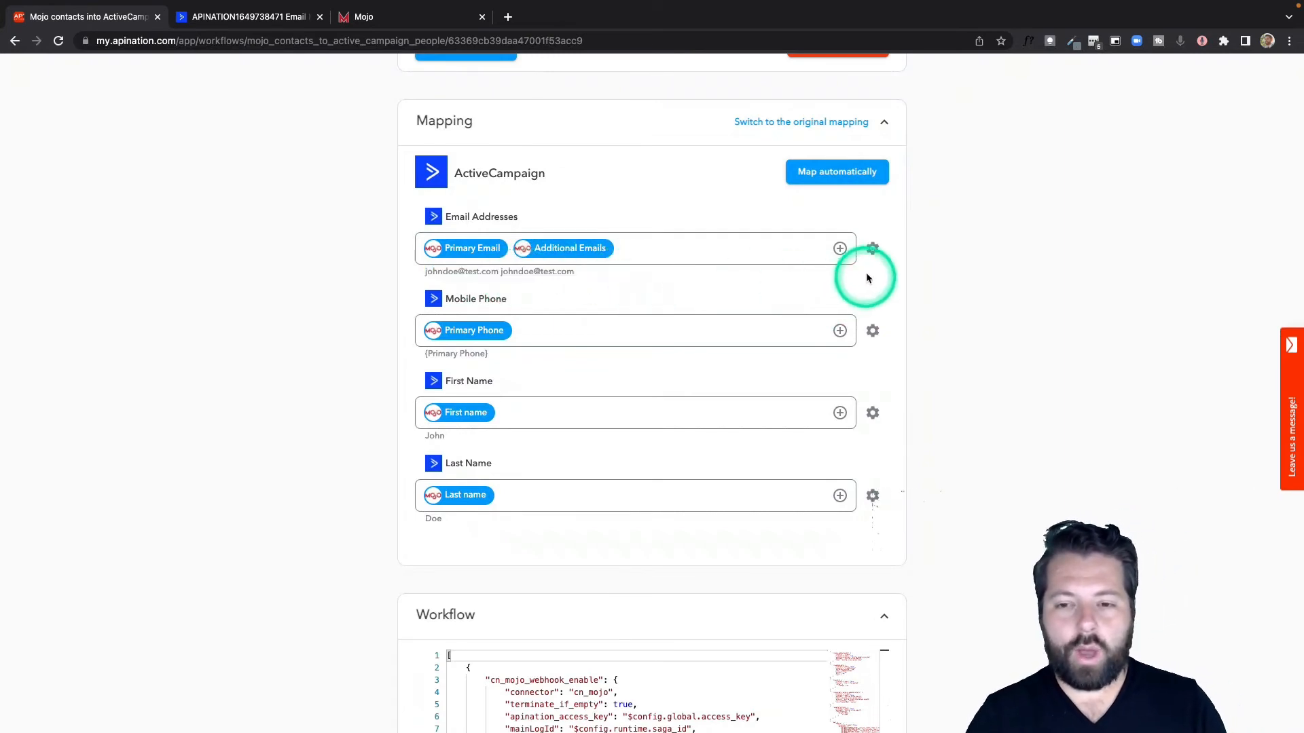
click(874, 251)
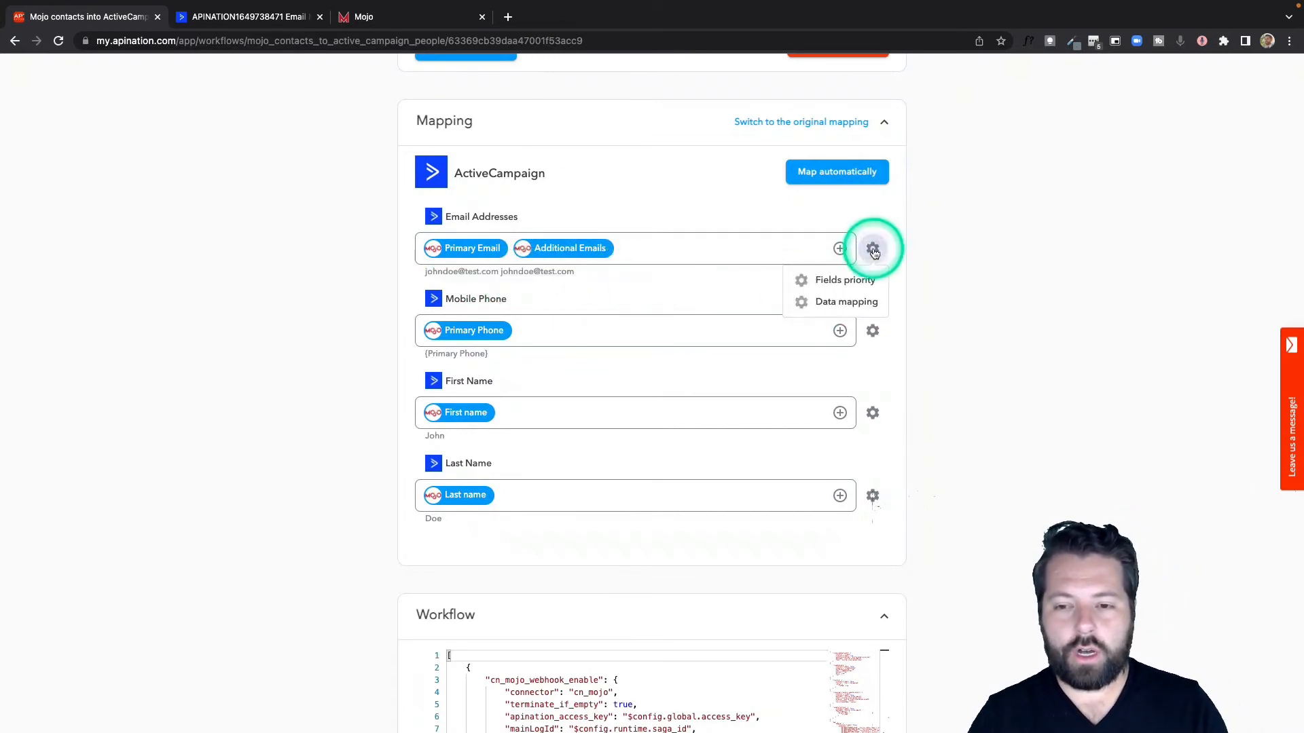
click(851, 276)
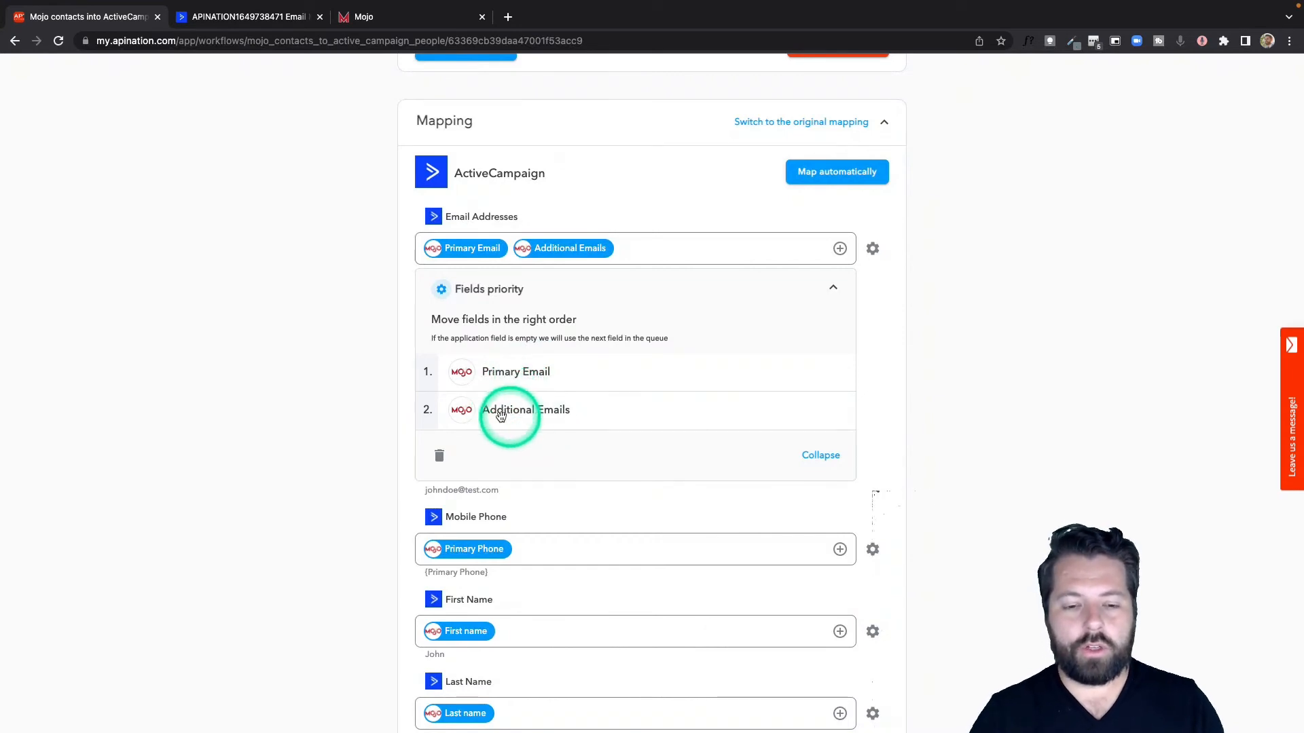
click(814, 460)
drag(471, 315, 415, 322)
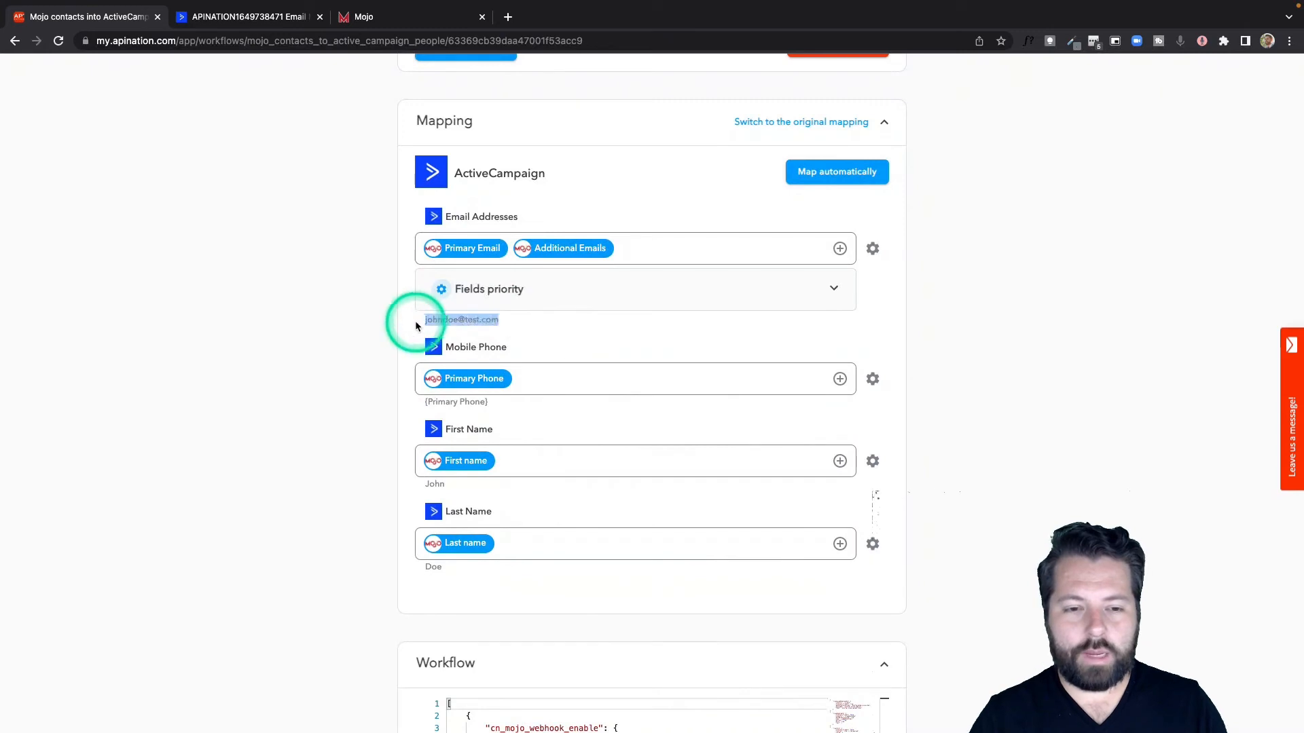
click(549, 312)
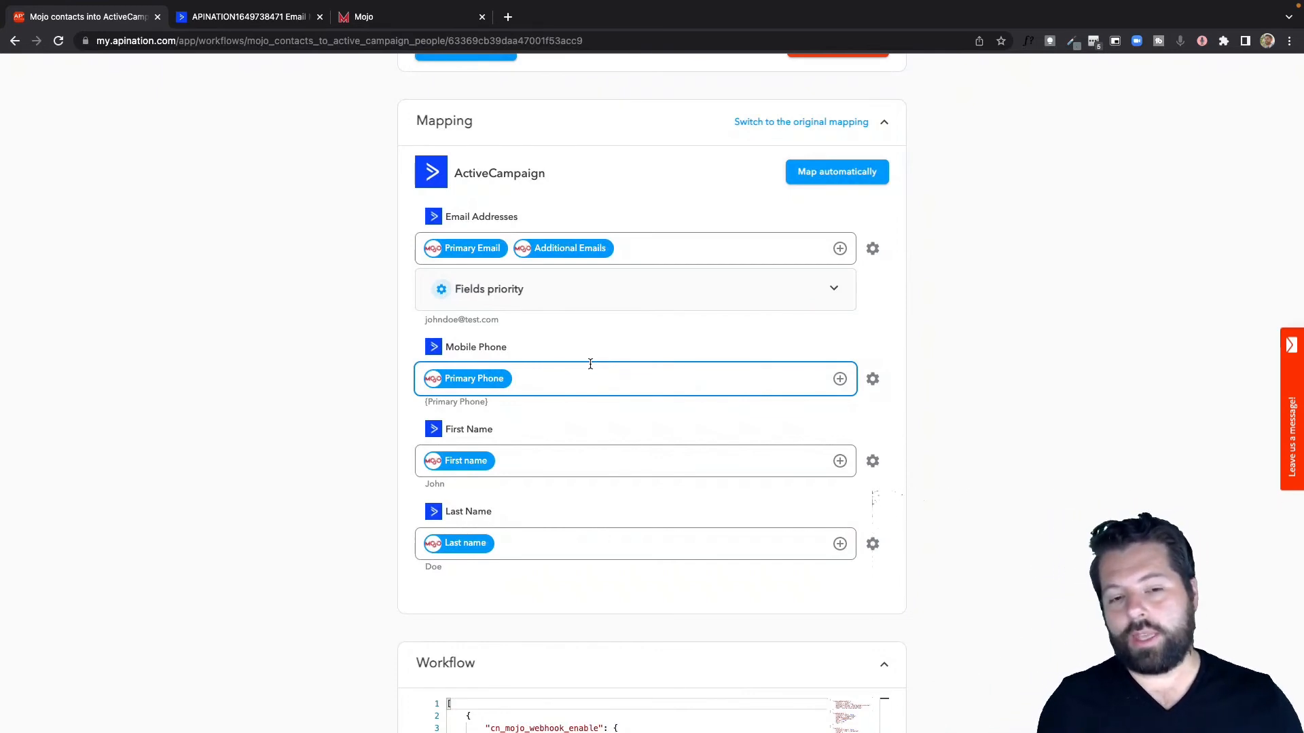
click(614, 333)
click(499, 335)
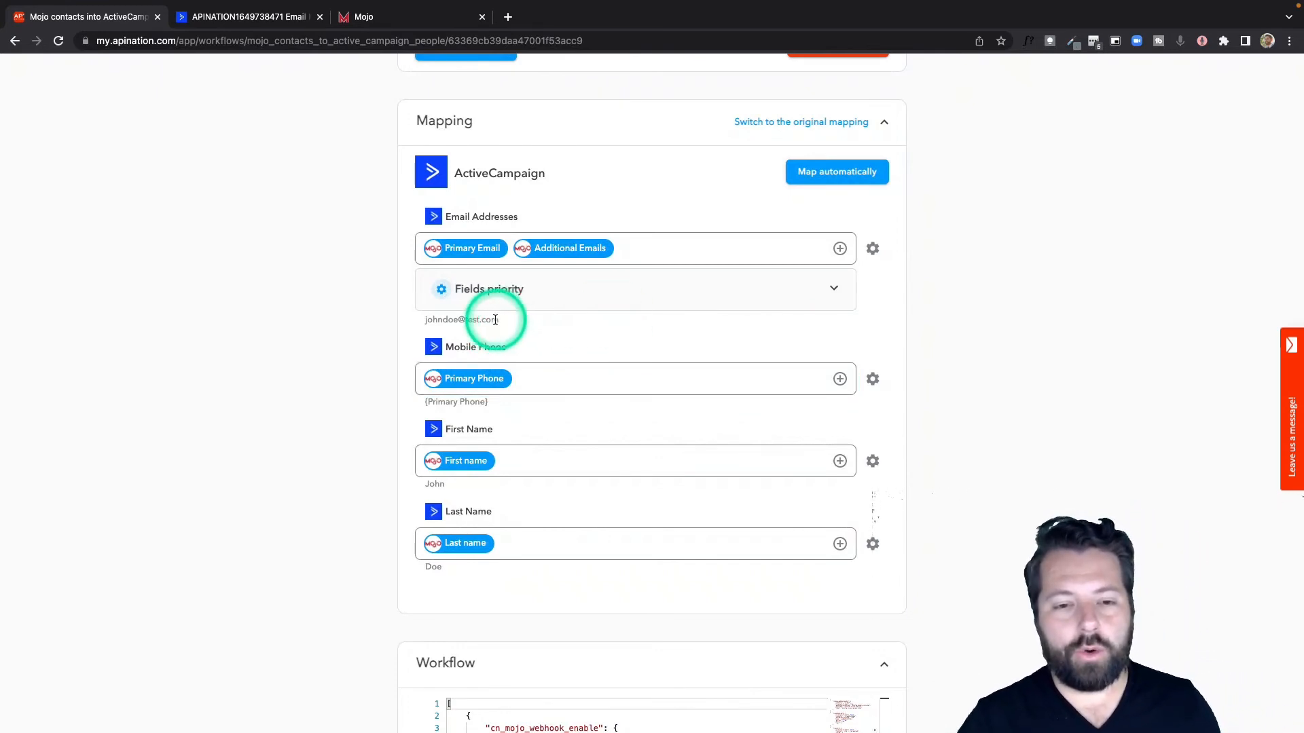
Step: Activate the Mojo contacts into ActiveCampaign sync
click(529, 326)
scroll(529, 327, up, 20)
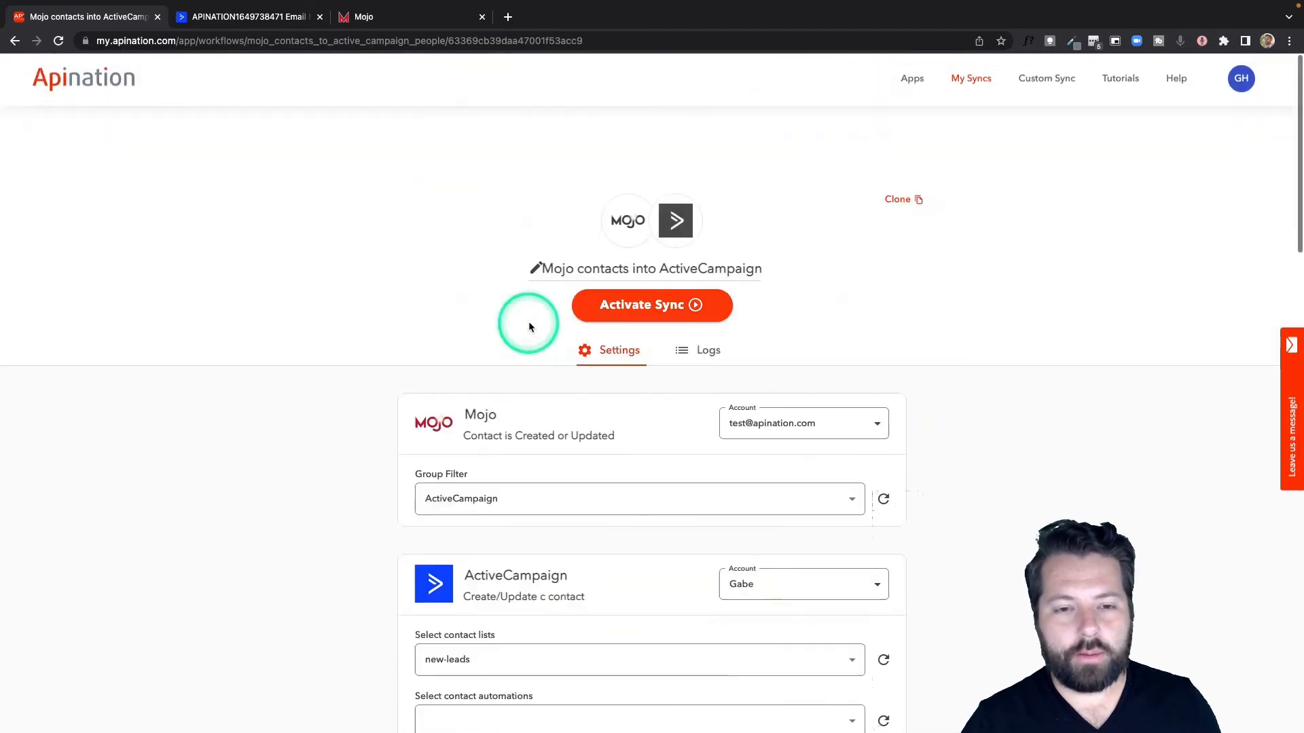
click(652, 246)
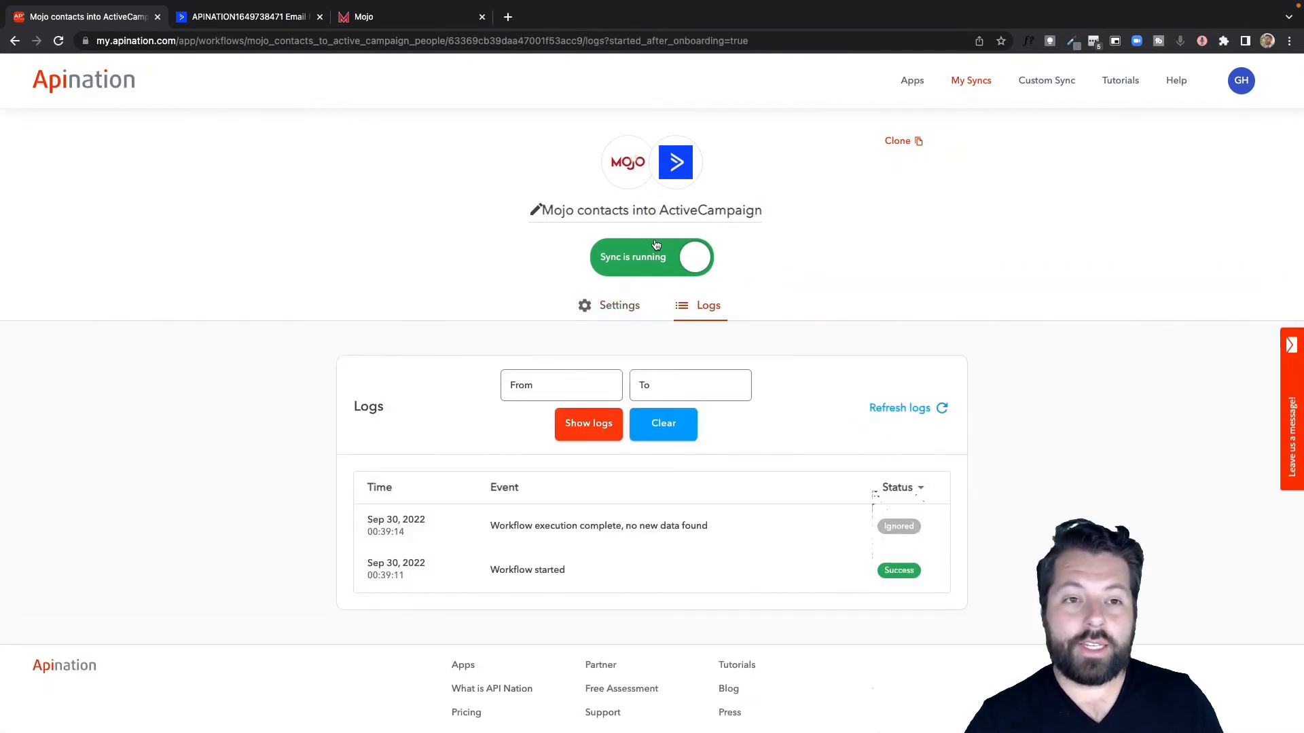
Step: Switch to Mojo, open the second contact in the data list and assign it to the ActiveCampaign group
click(402, 17)
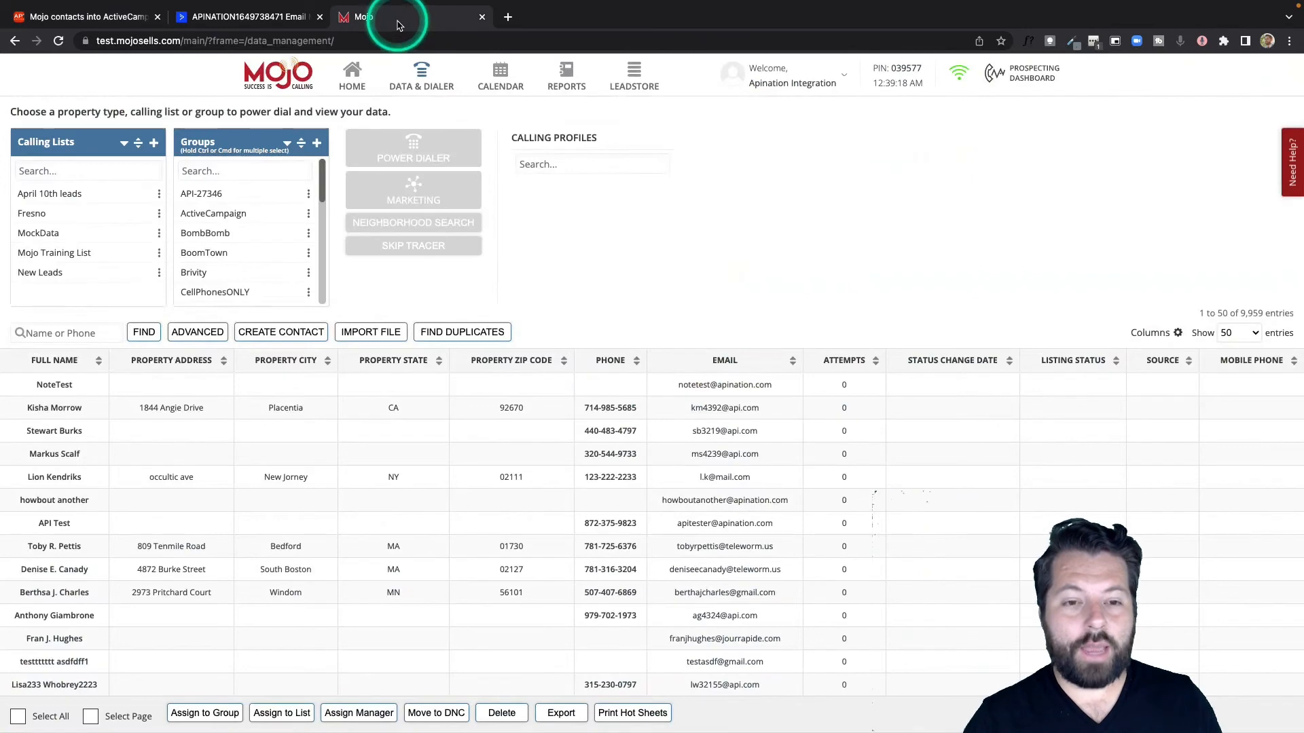
double_click(51, 406)
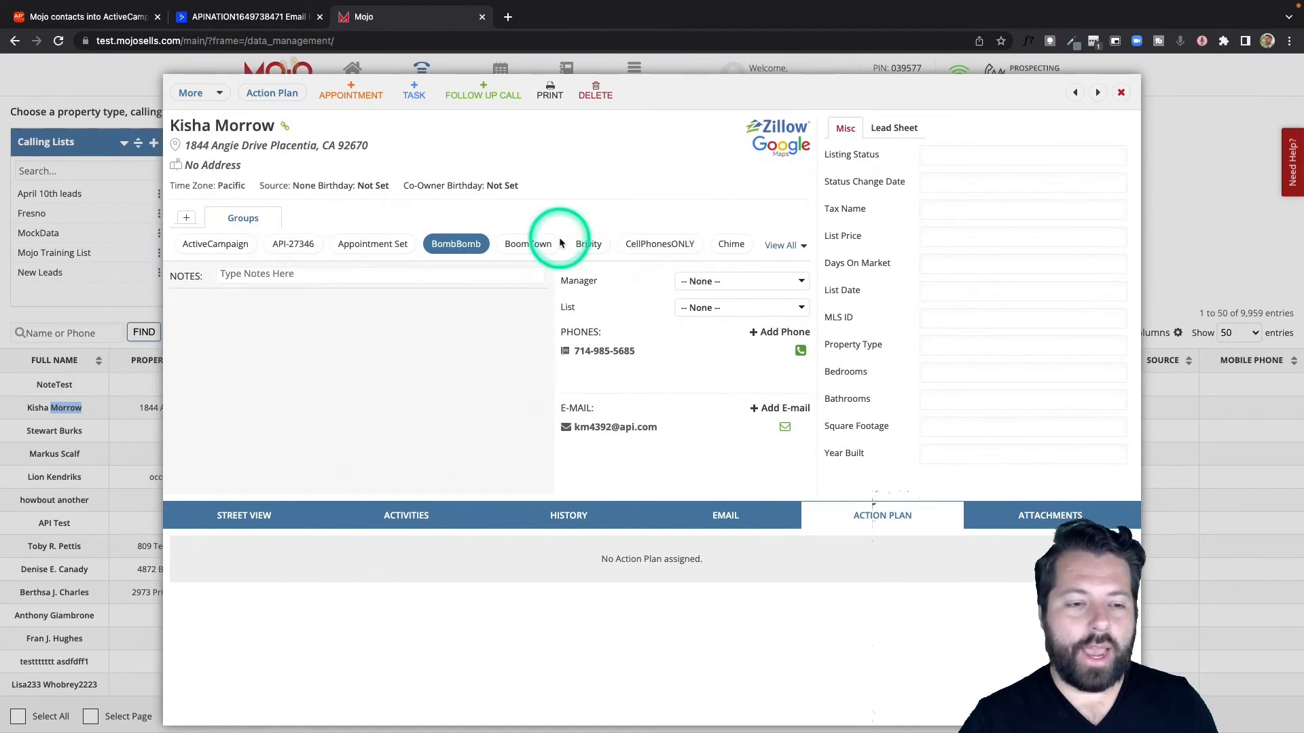
click(229, 252)
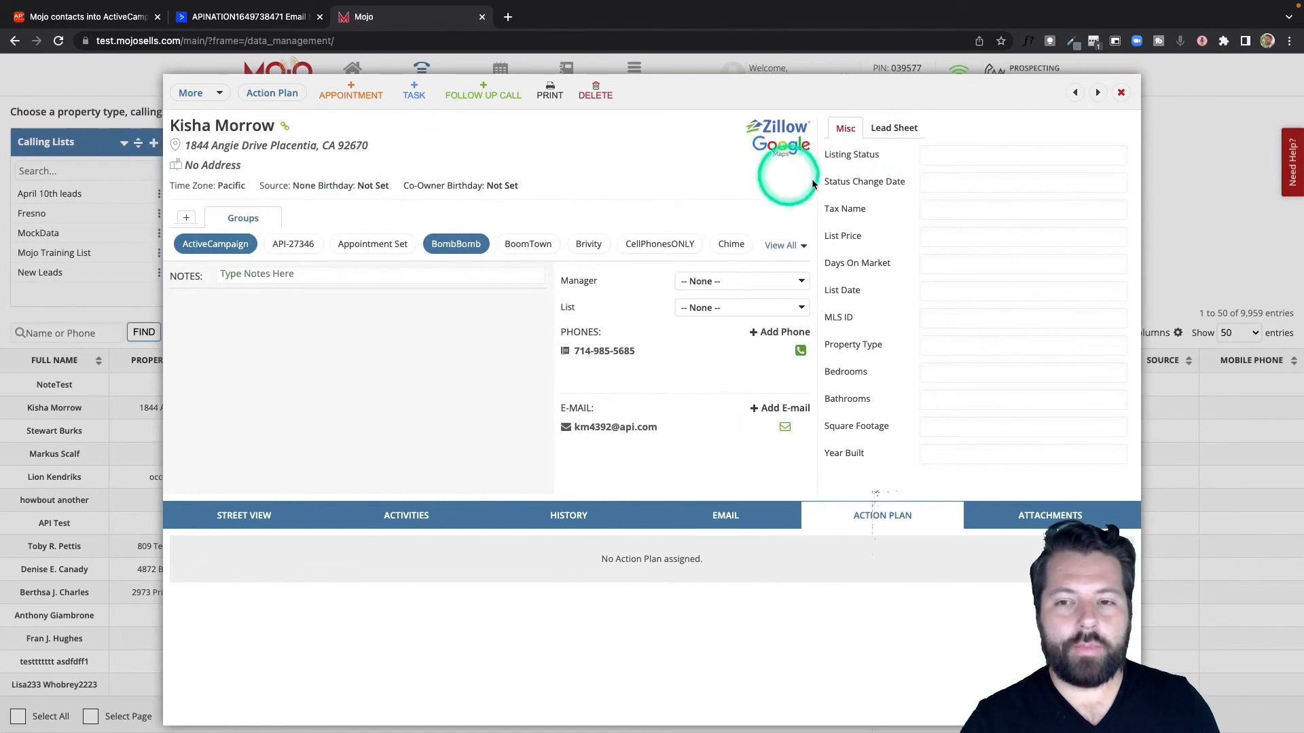